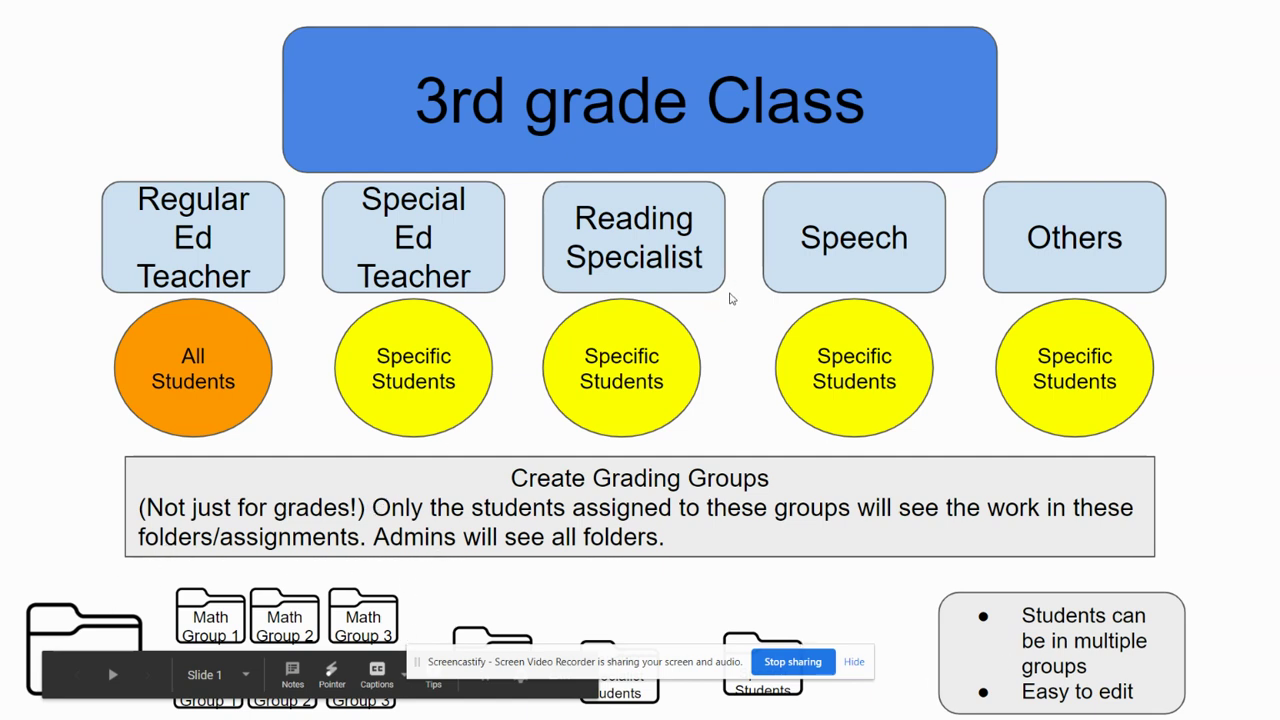
Exit the slideshow and maximize Chrome so the 3rd grade Class slide fills the screen
key(Escape)
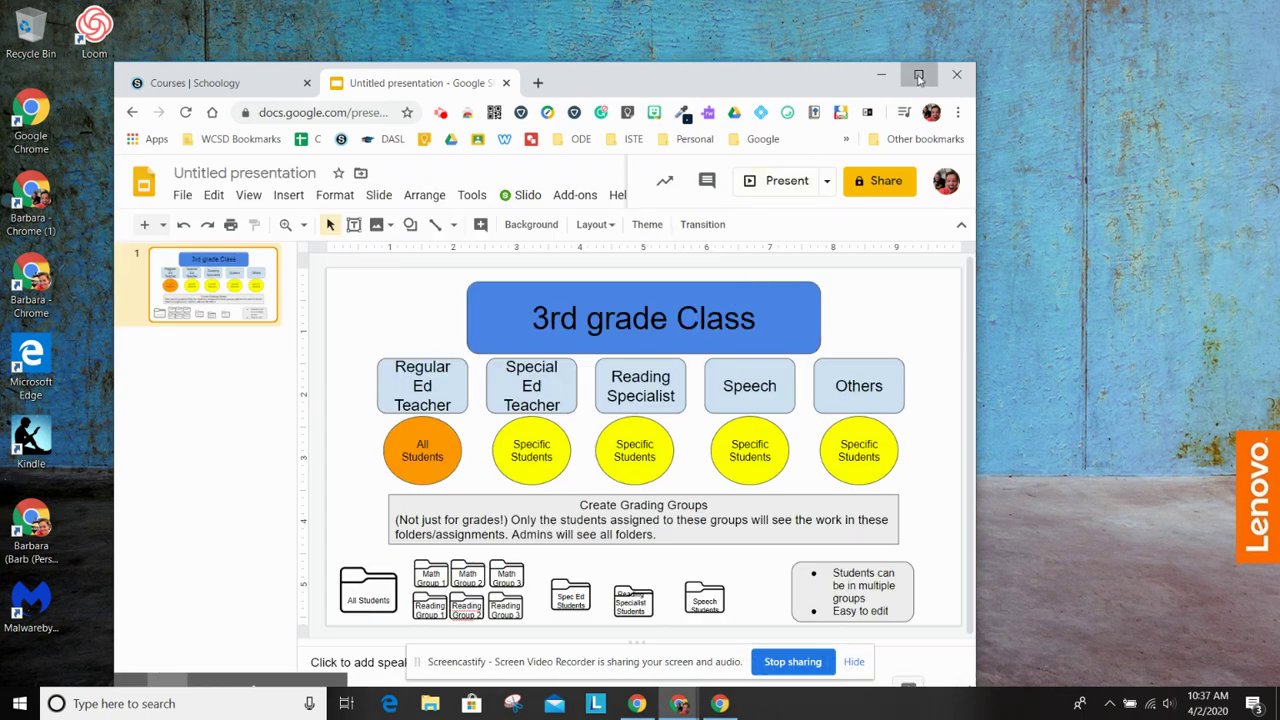
click(919, 77)
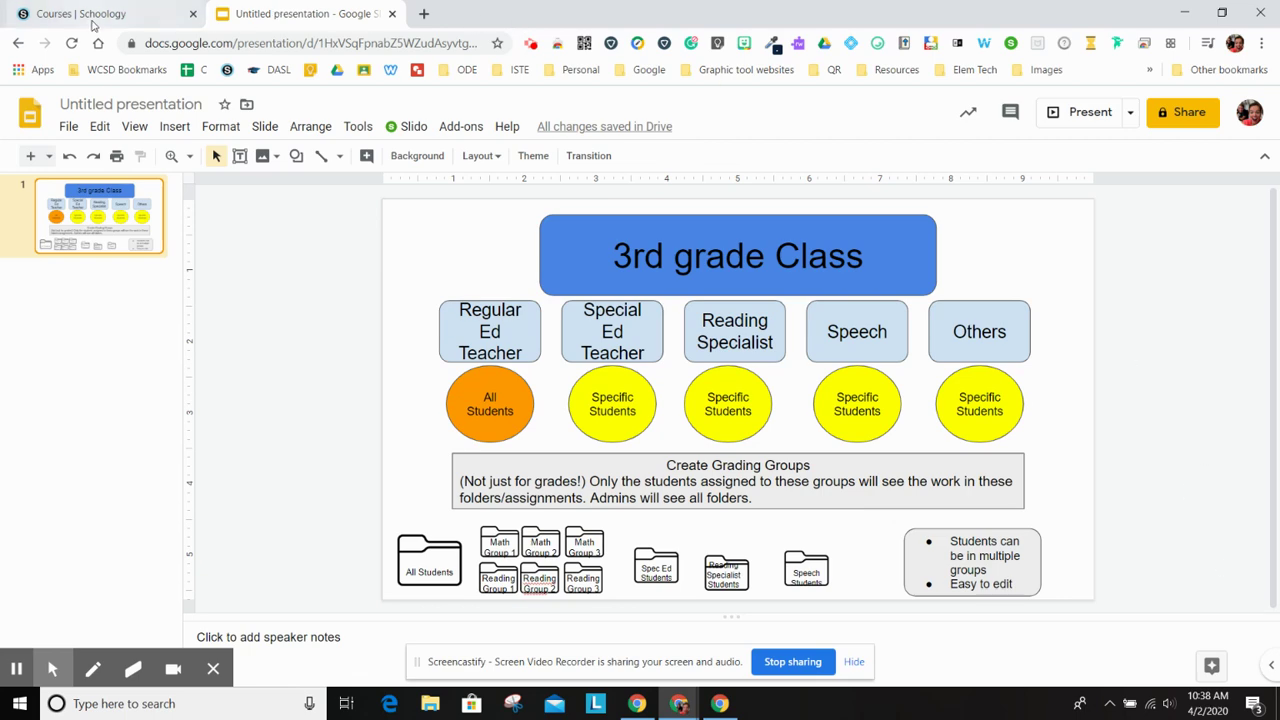
Open the Members page of the Fake 3rd grade class course in Schoology
click(92, 20)
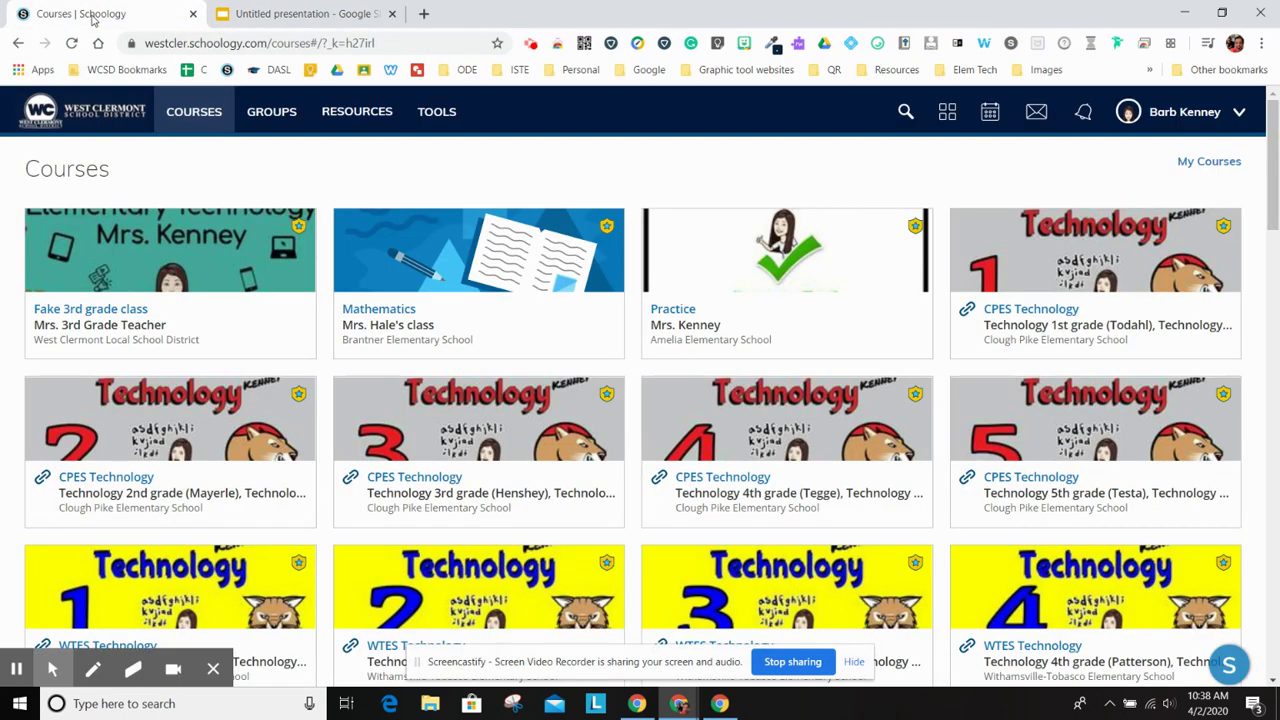
click(186, 260)
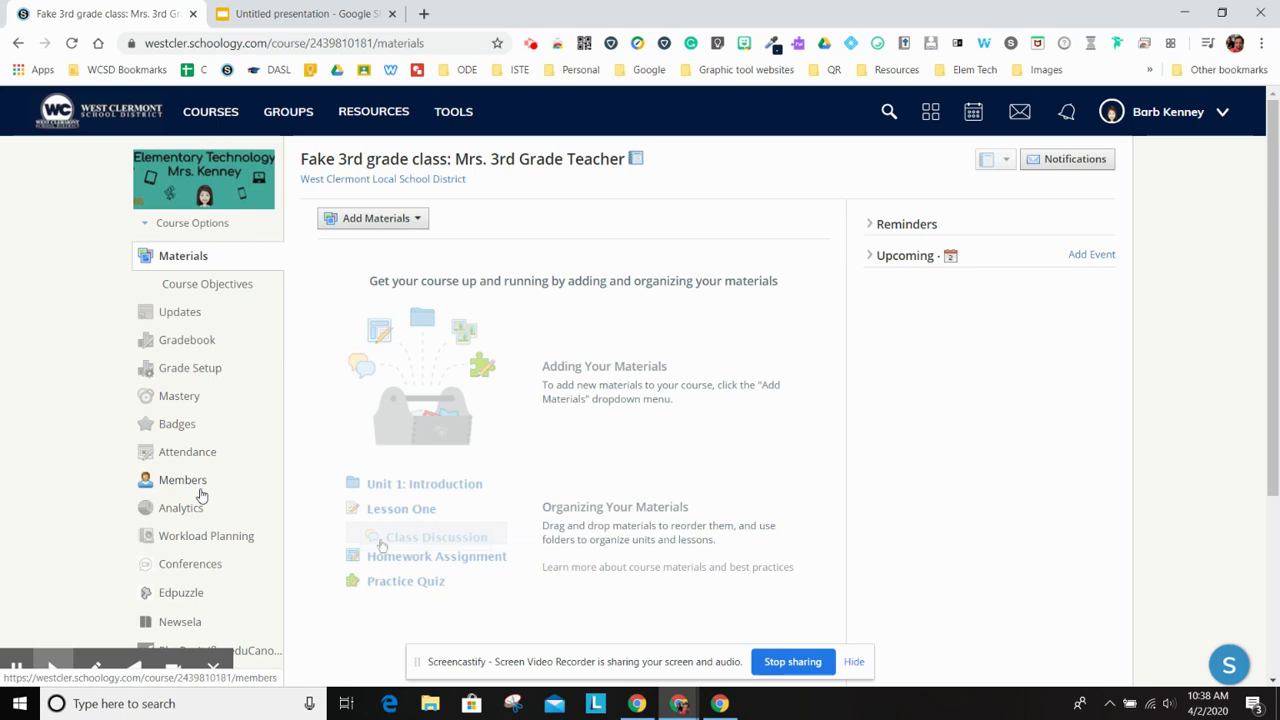
click(195, 485)
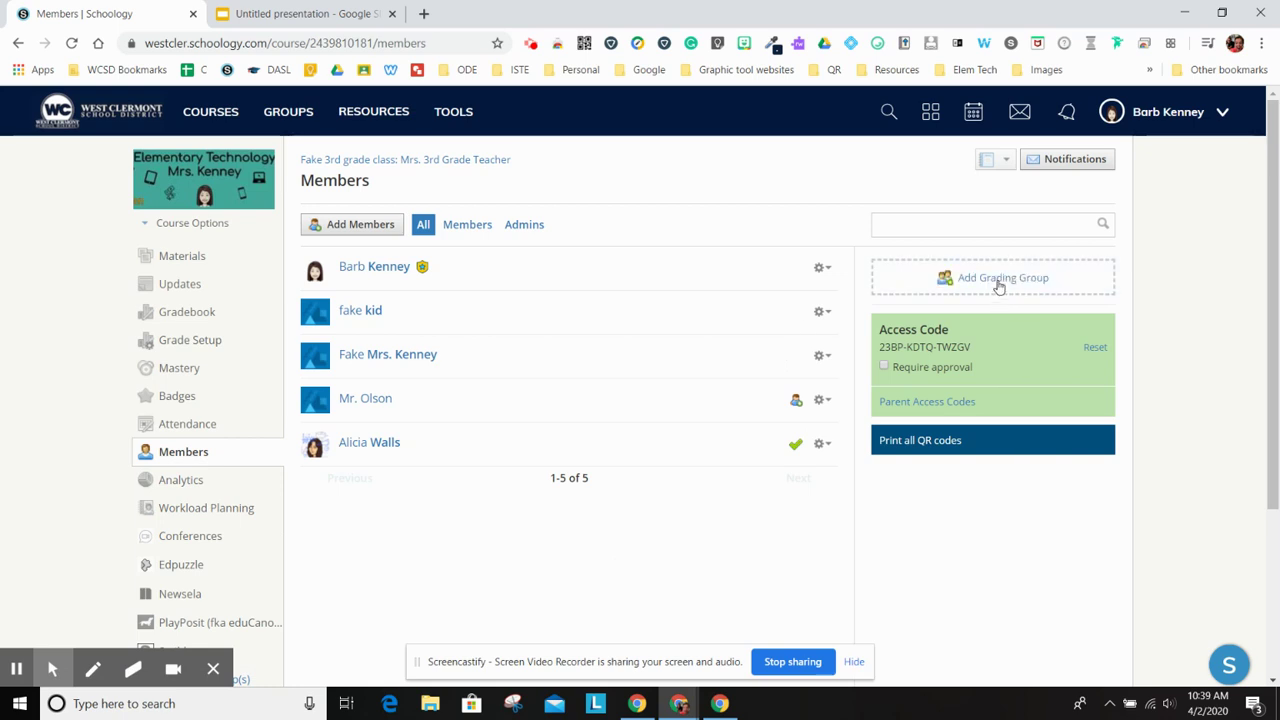
Create a grading group named 'Group 1' with two class members selected
click(998, 287)
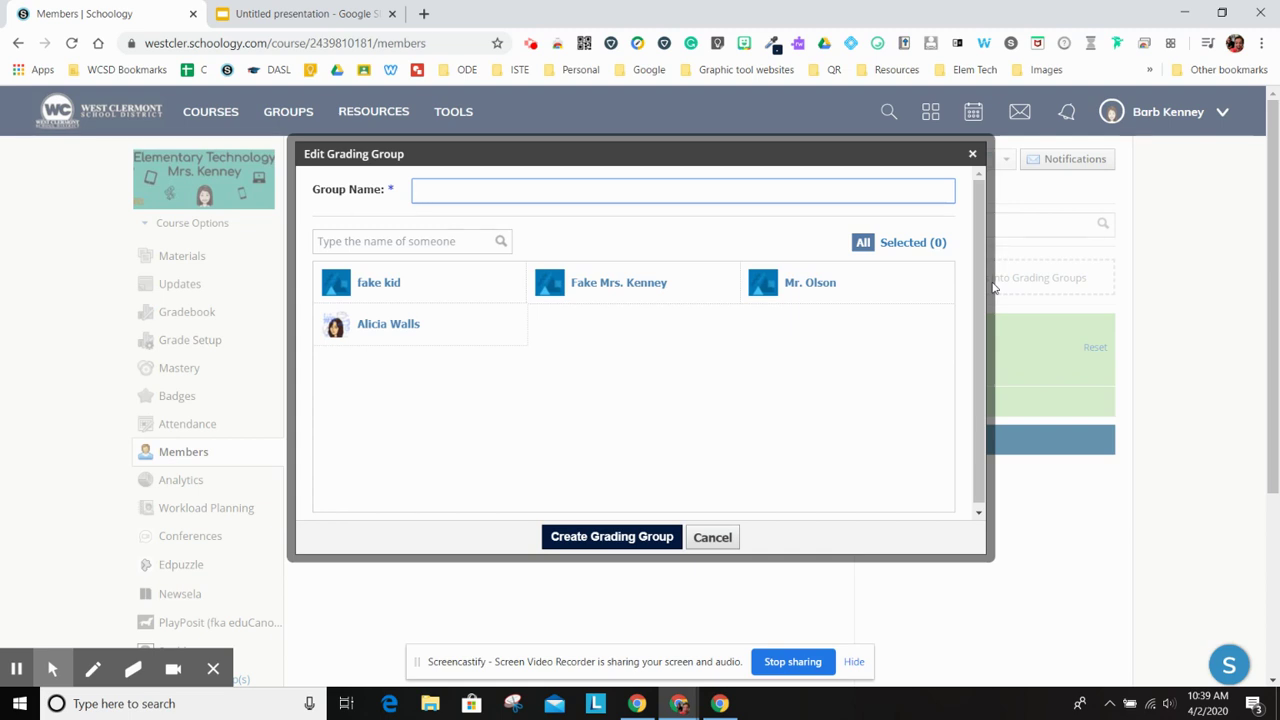
key(Down)
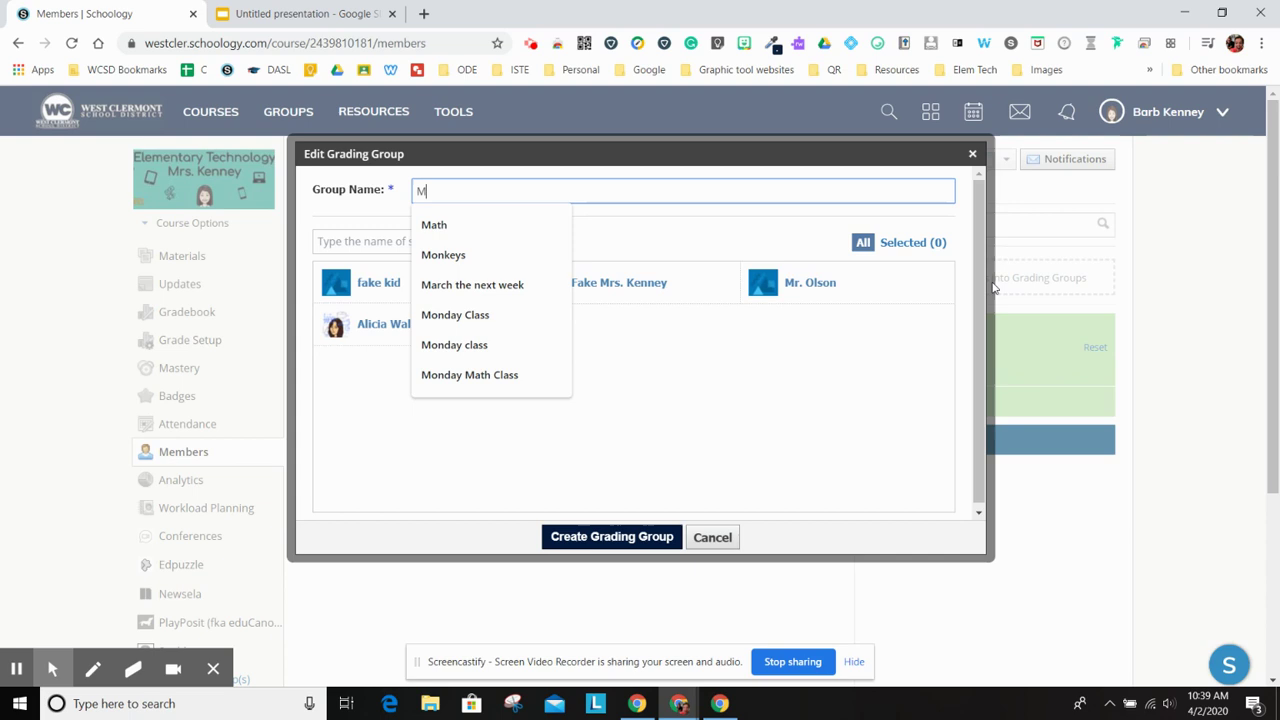
key(Escape)
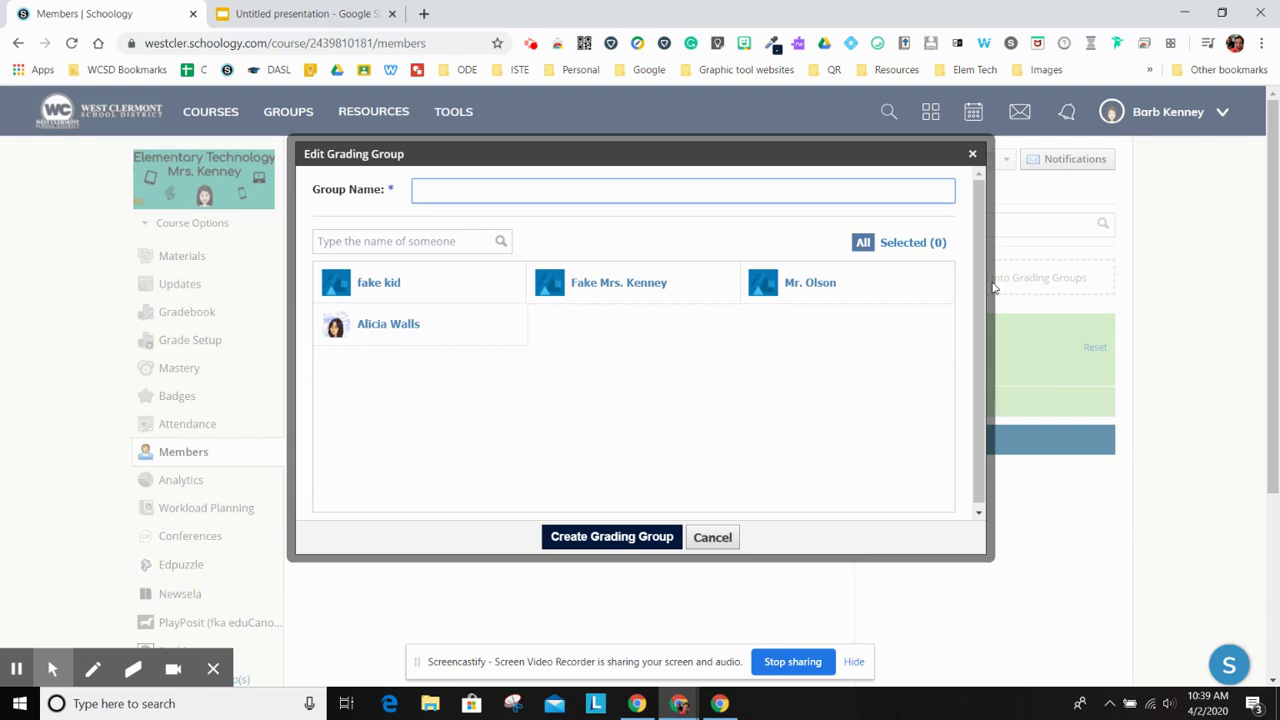
text(Grou)
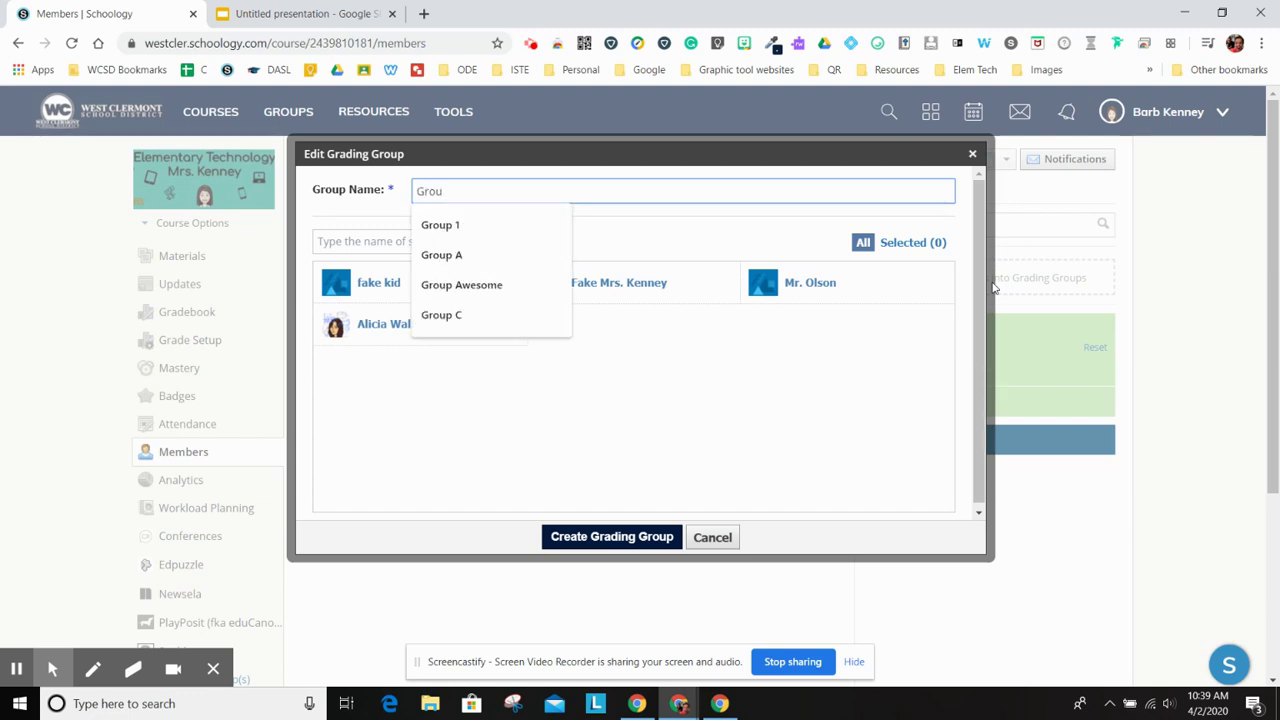
text(p 1)
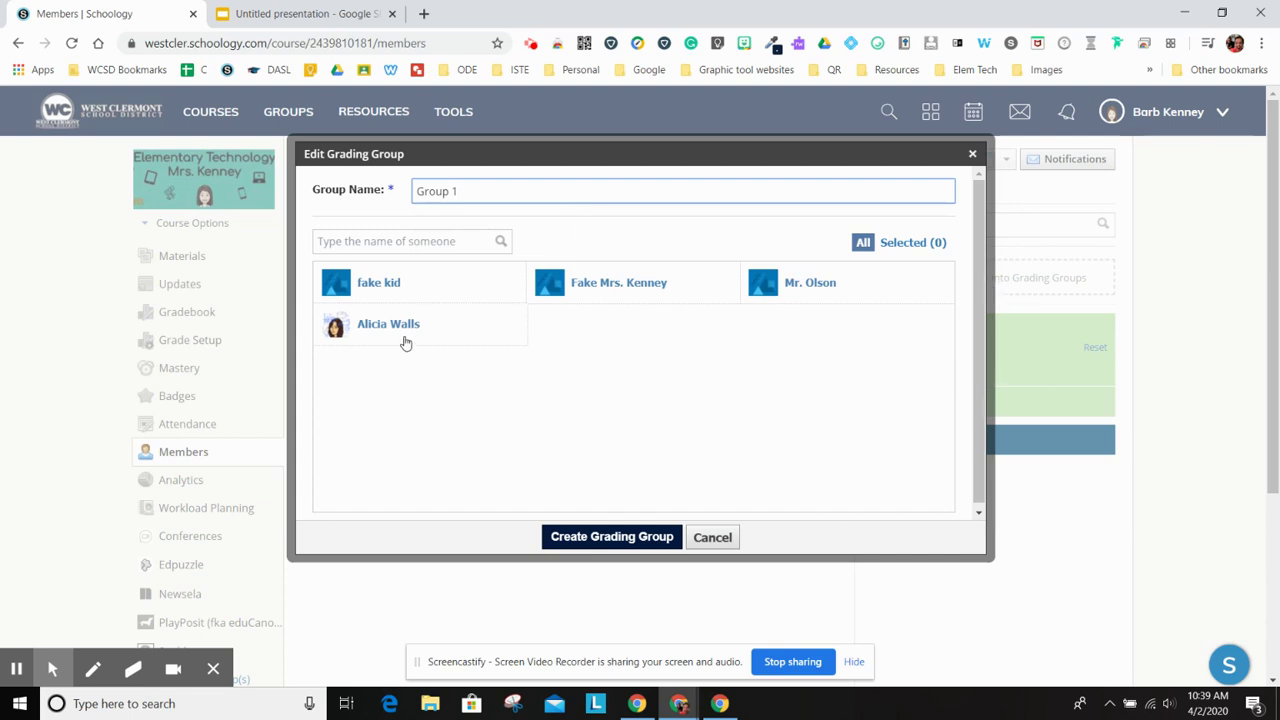
click(406, 338)
click(600, 291)
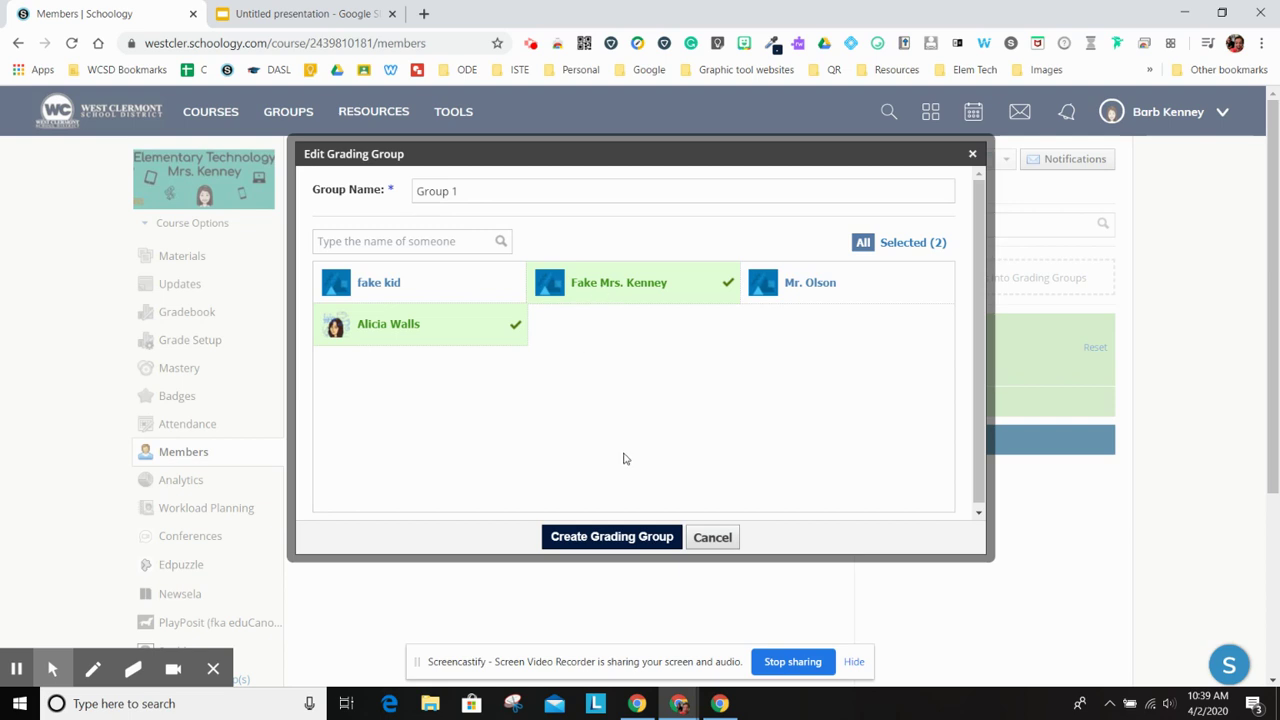
click(612, 537)
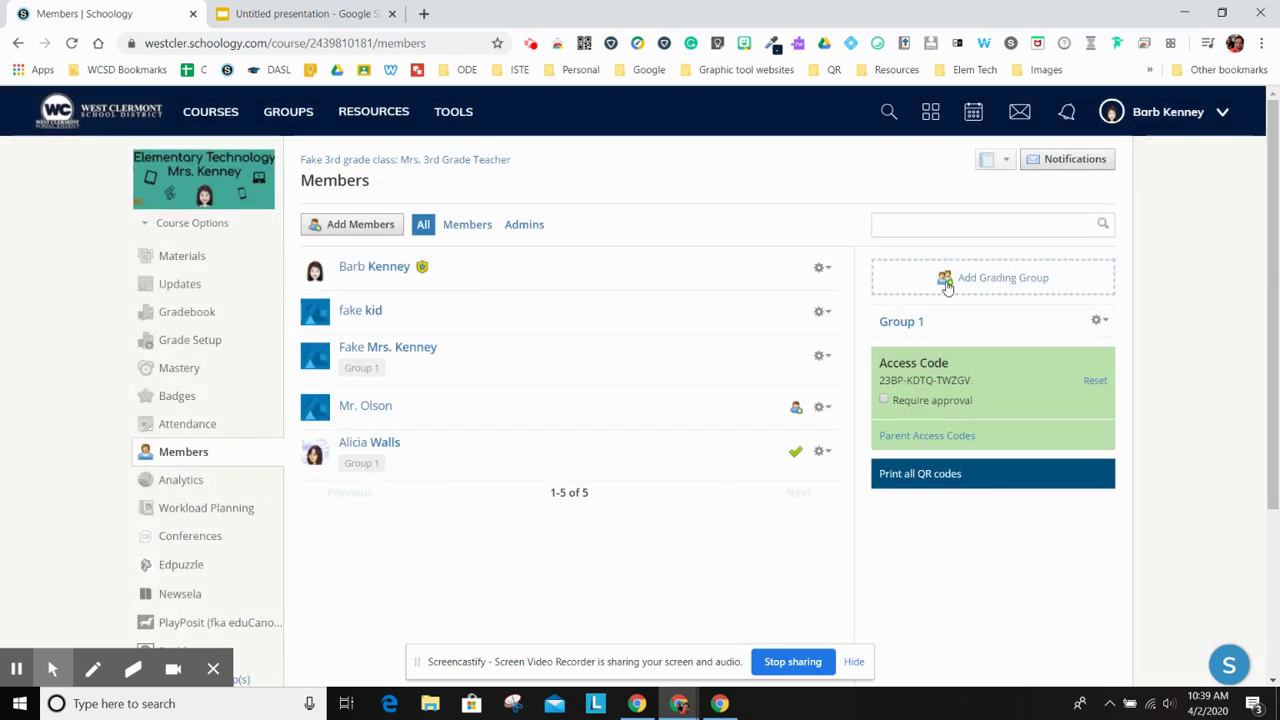
Create a 'Reading Specialist' grading group with two members selected
click(960, 284)
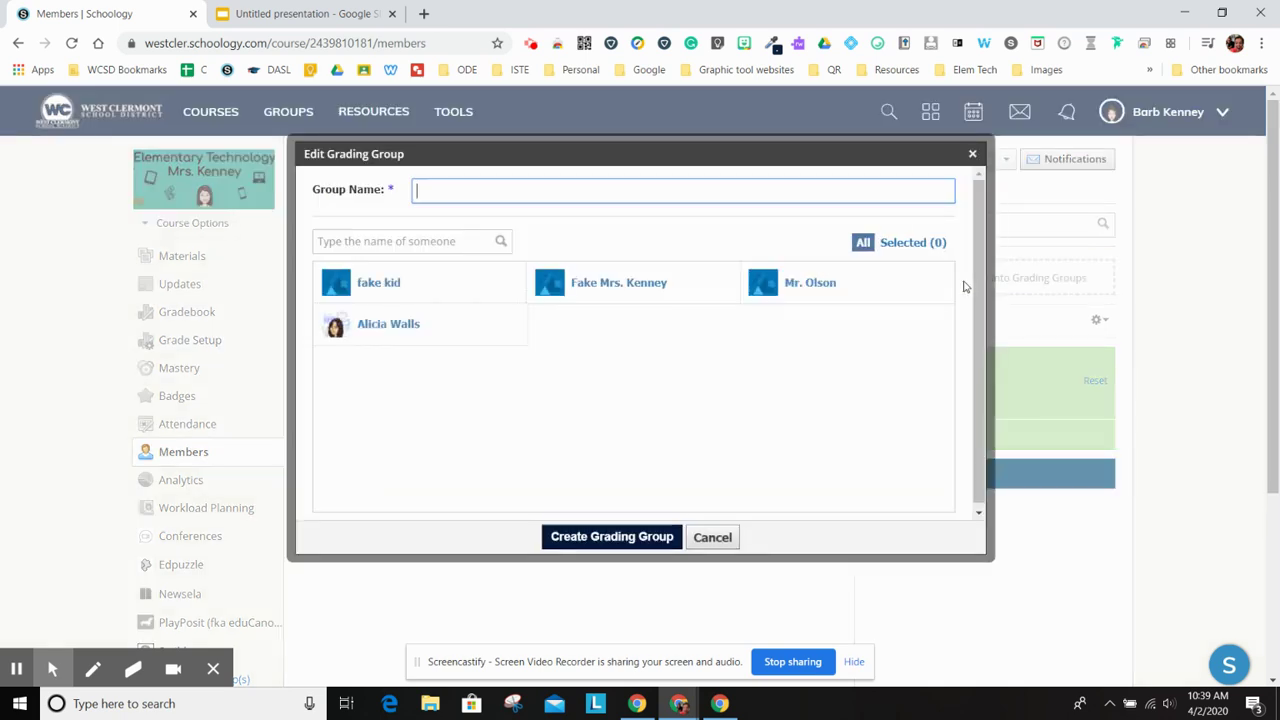
text(Re)
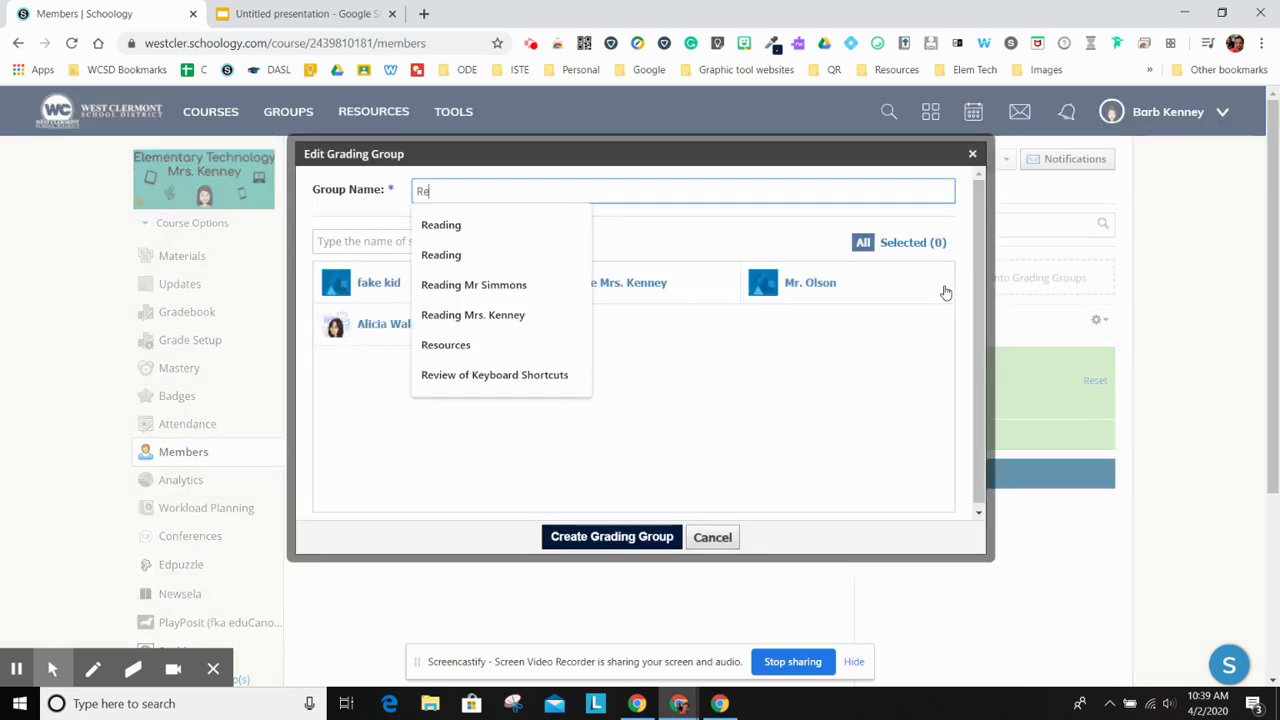
text(ading Speci)
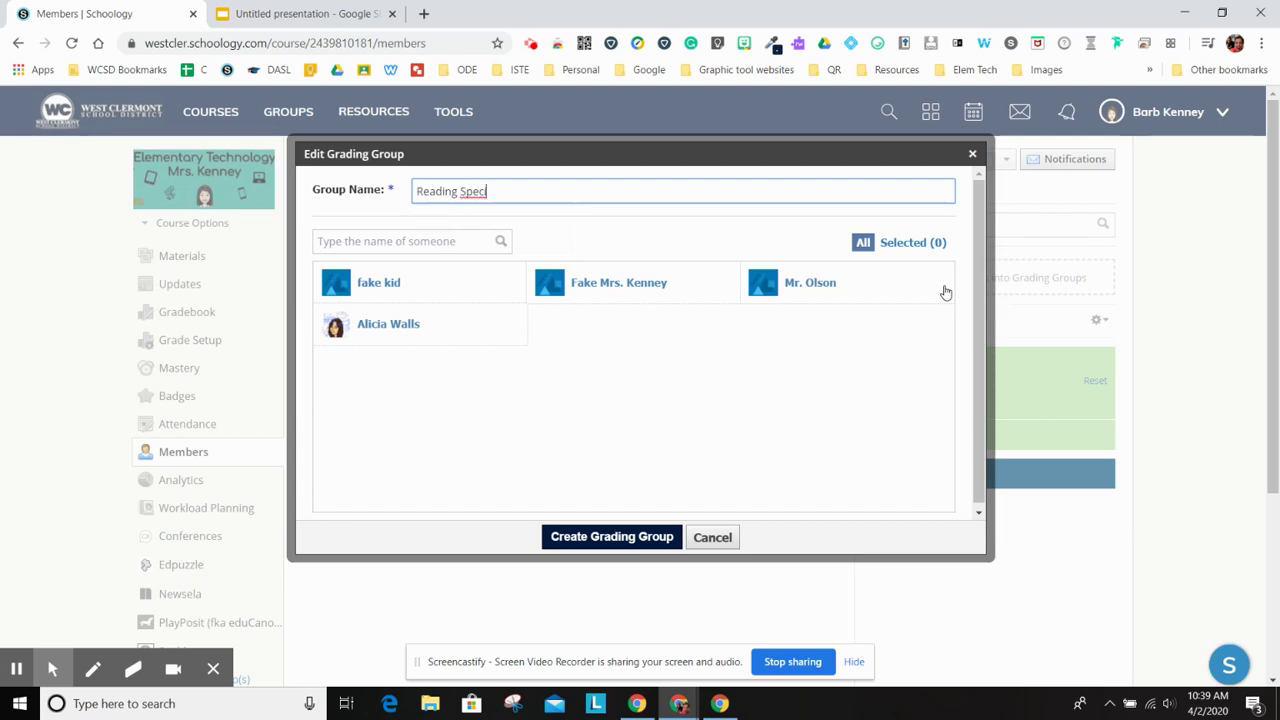
text(alist)
click(425, 297)
click(814, 290)
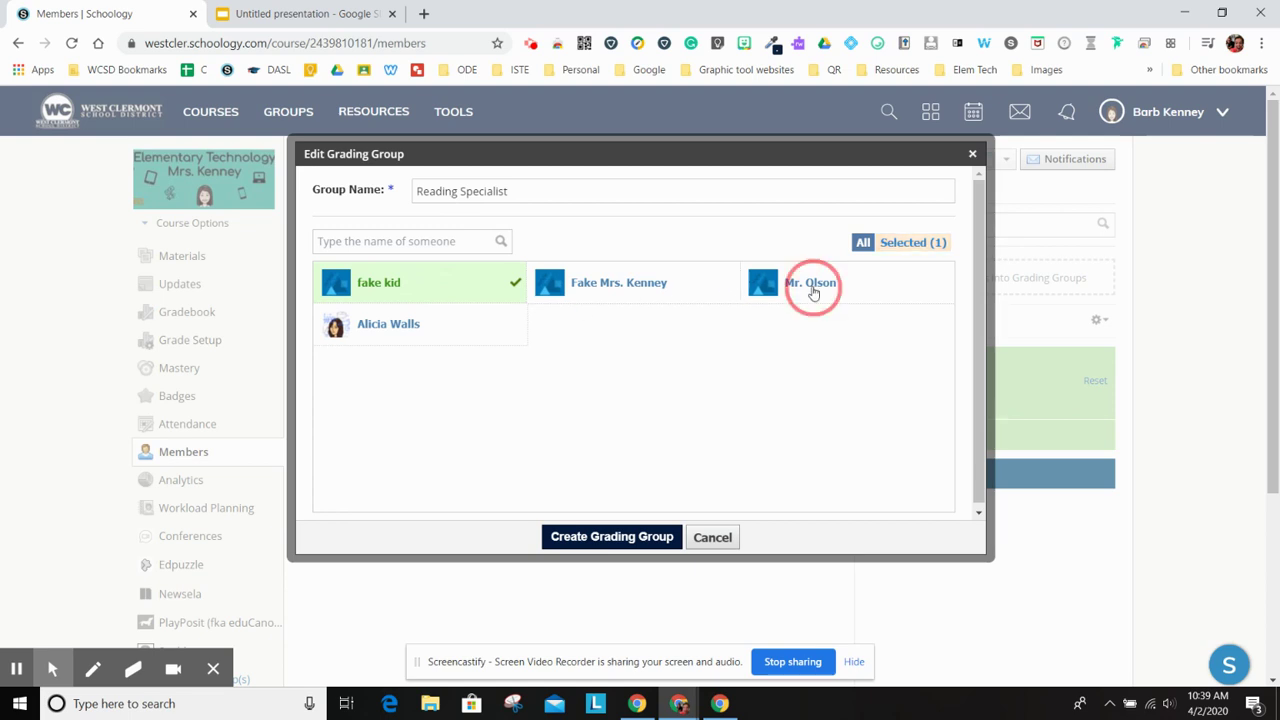
click(620, 537)
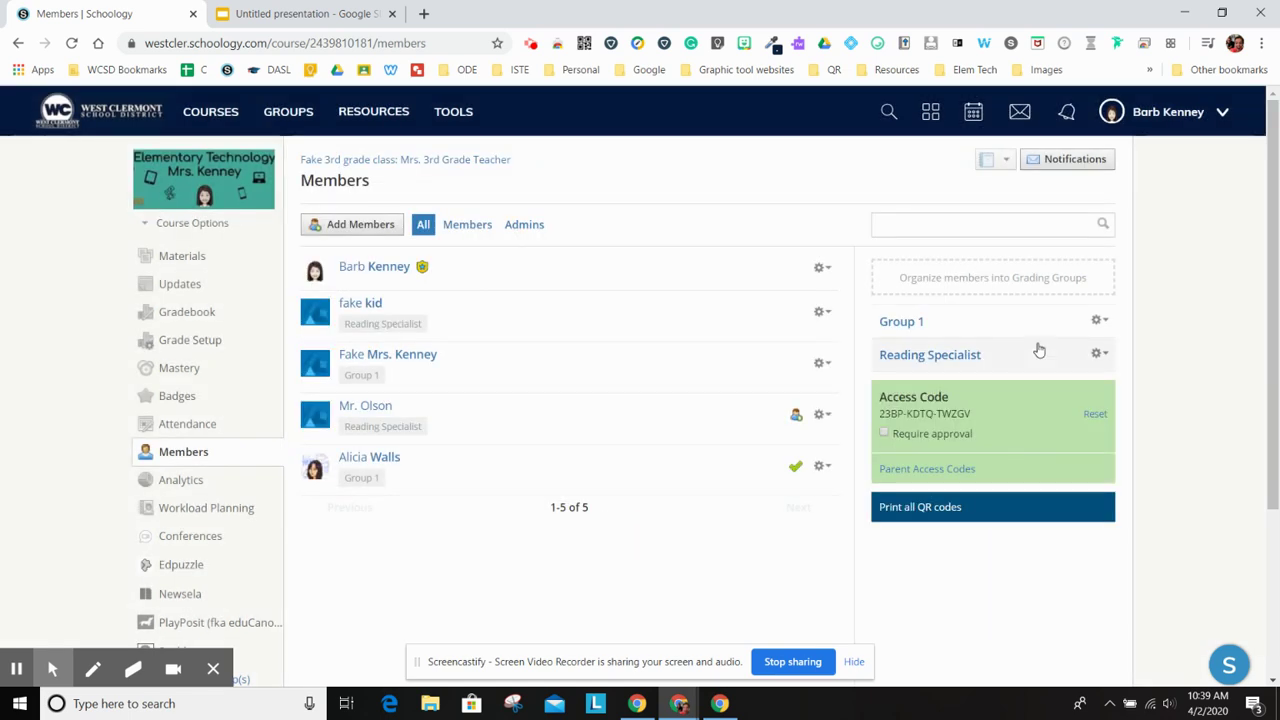
Create a 'Special Ed Teacher' grading group with two members selected
click(953, 285)
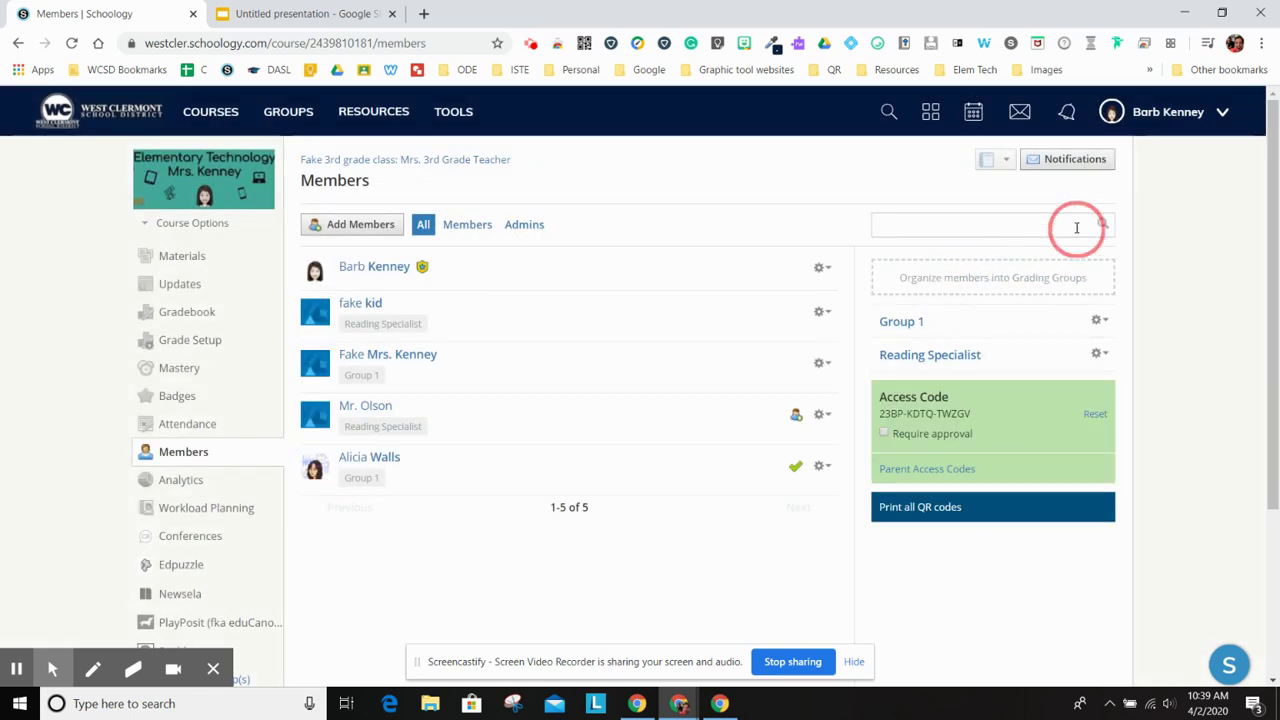
click(1006, 277)
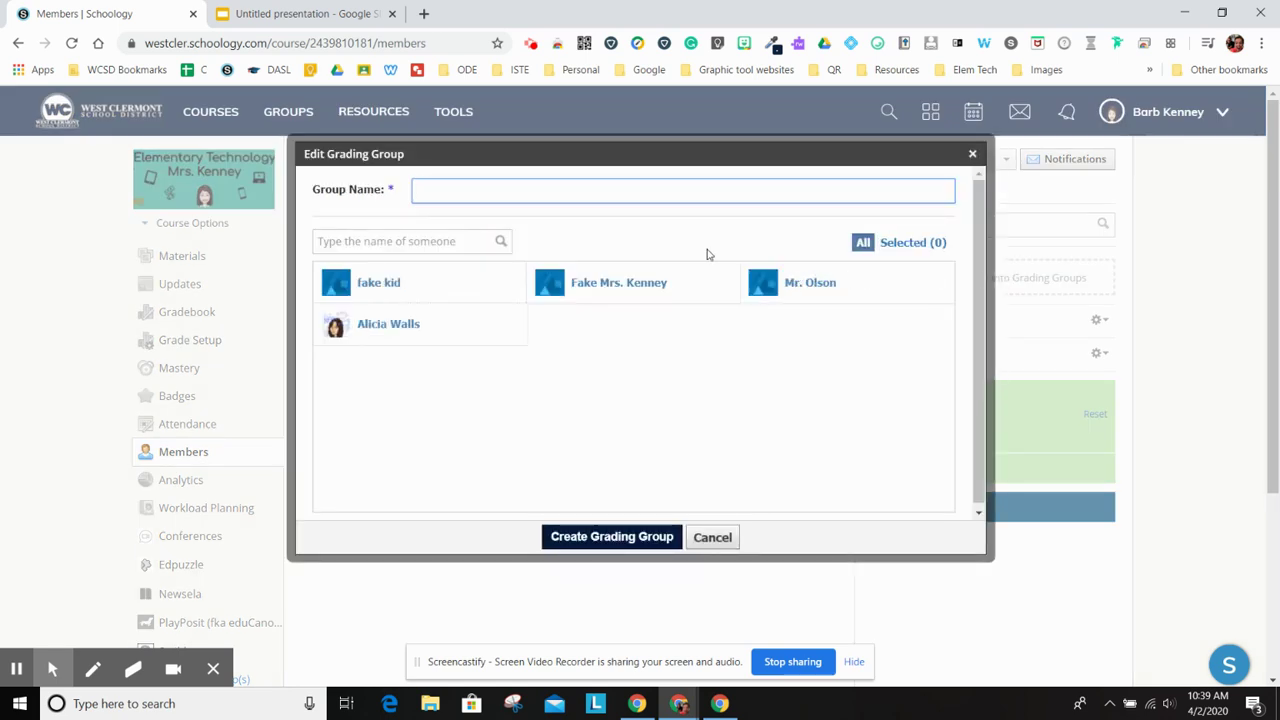
text(Special Ed Teacher)
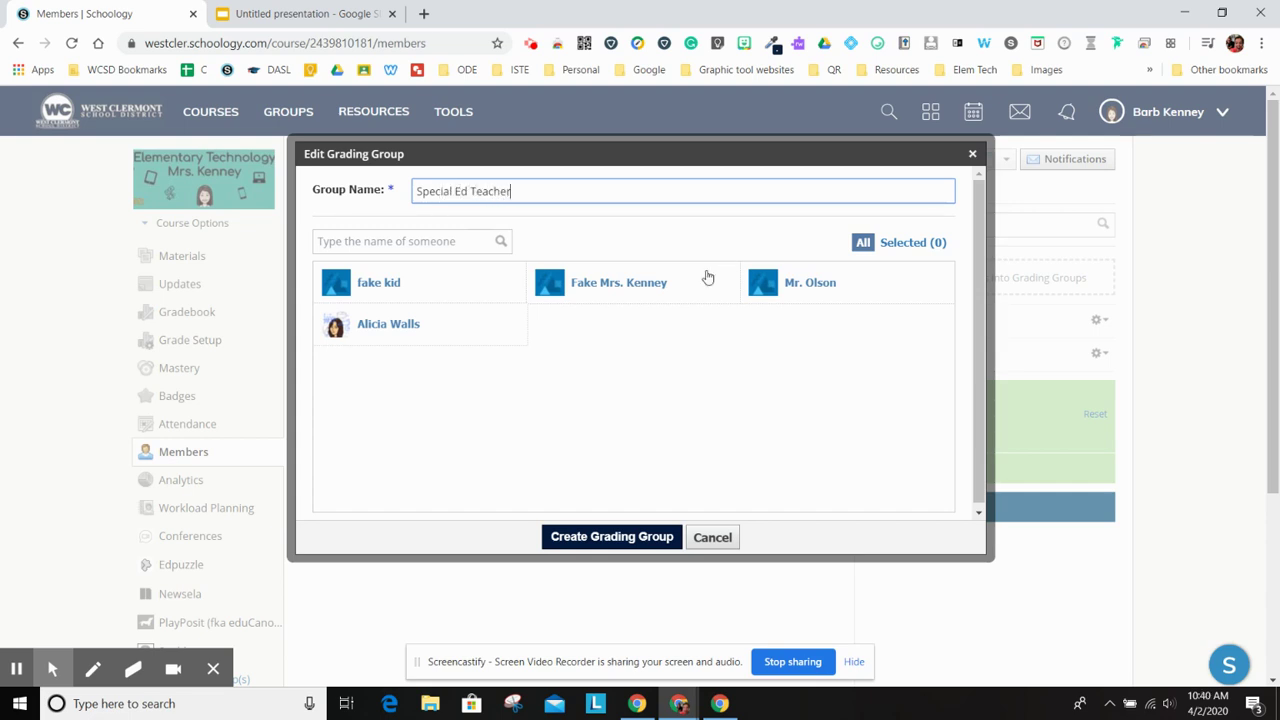
click(651, 290)
click(414, 294)
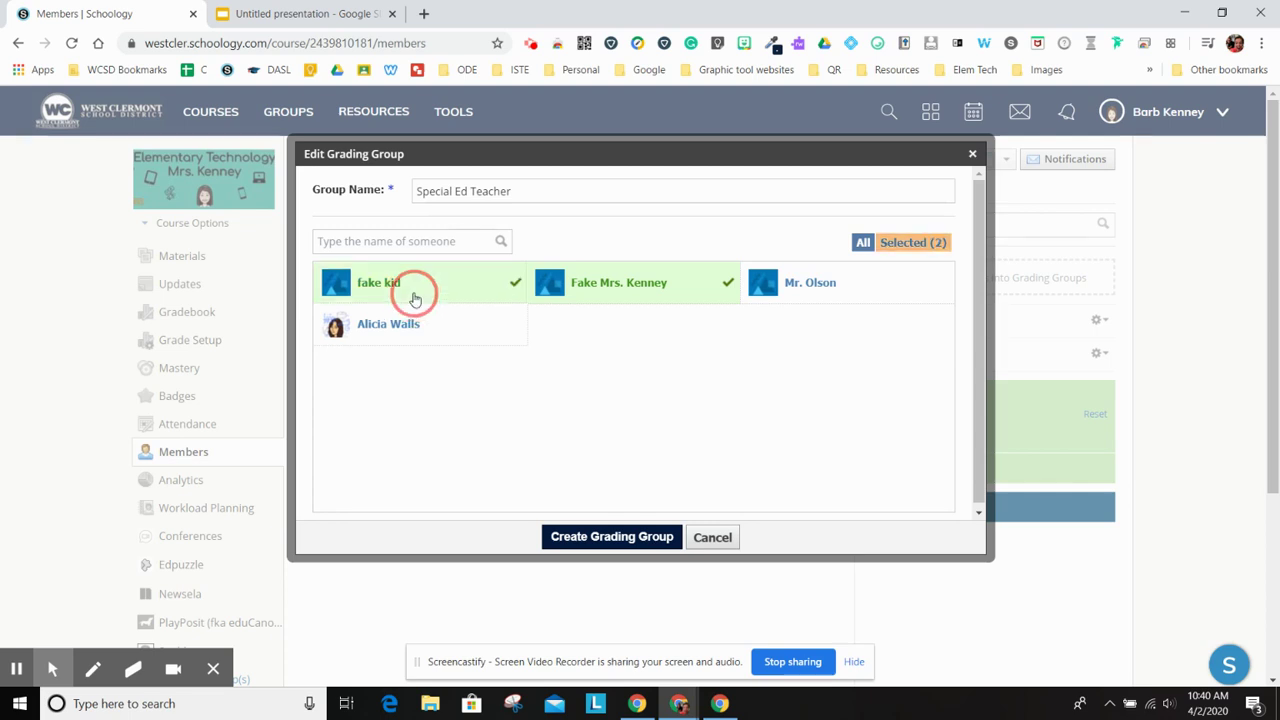
click(620, 537)
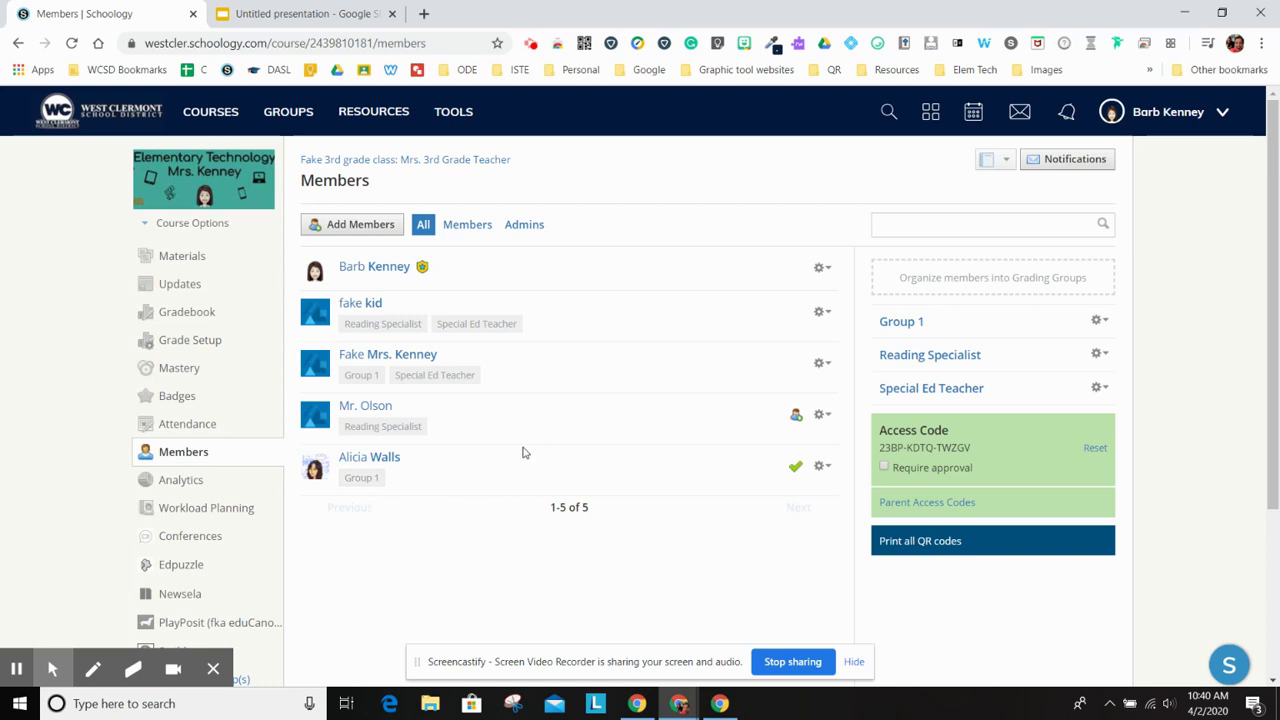
Add a green folder named 'Welcome to Week 1' to the course materials
click(168, 261)
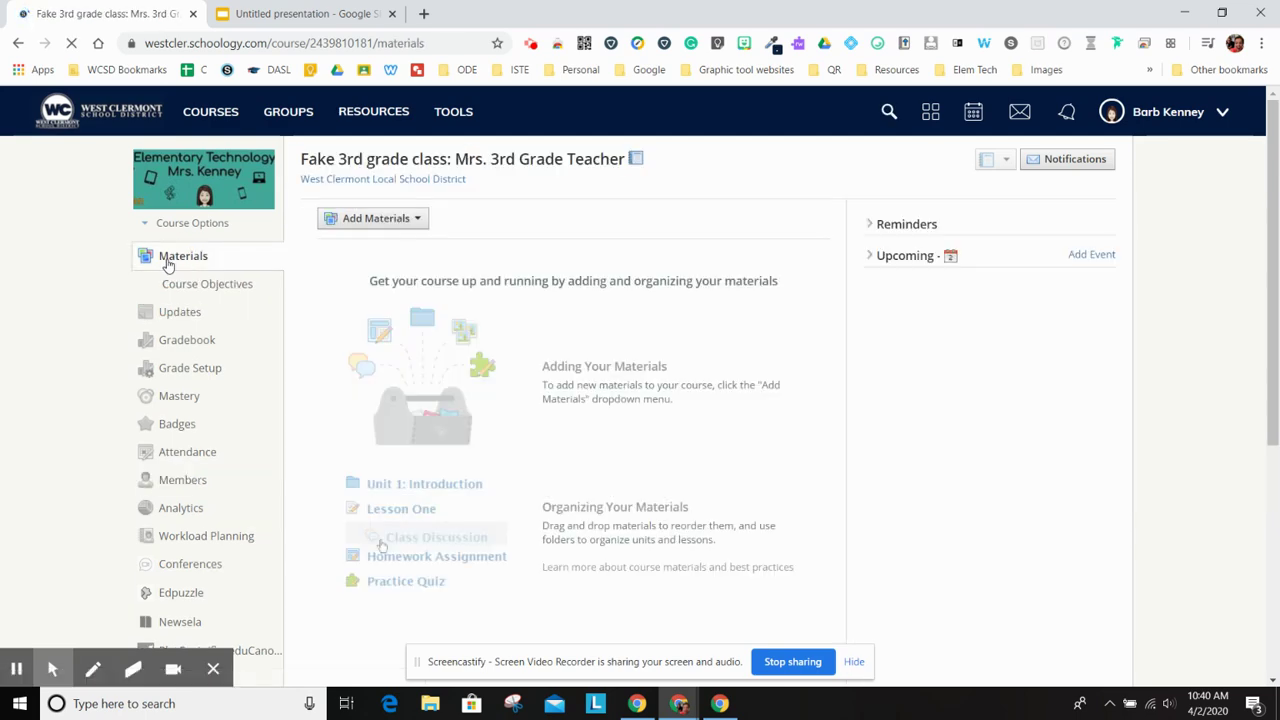
click(399, 223)
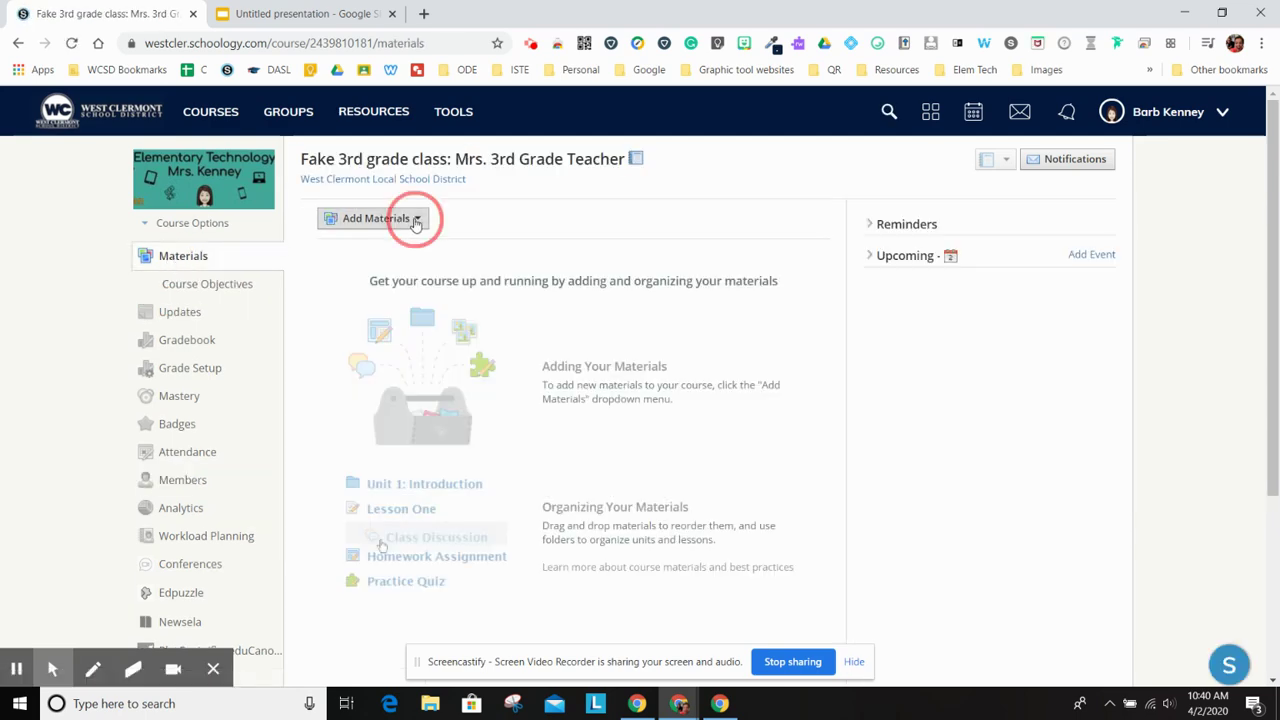
click(414, 247)
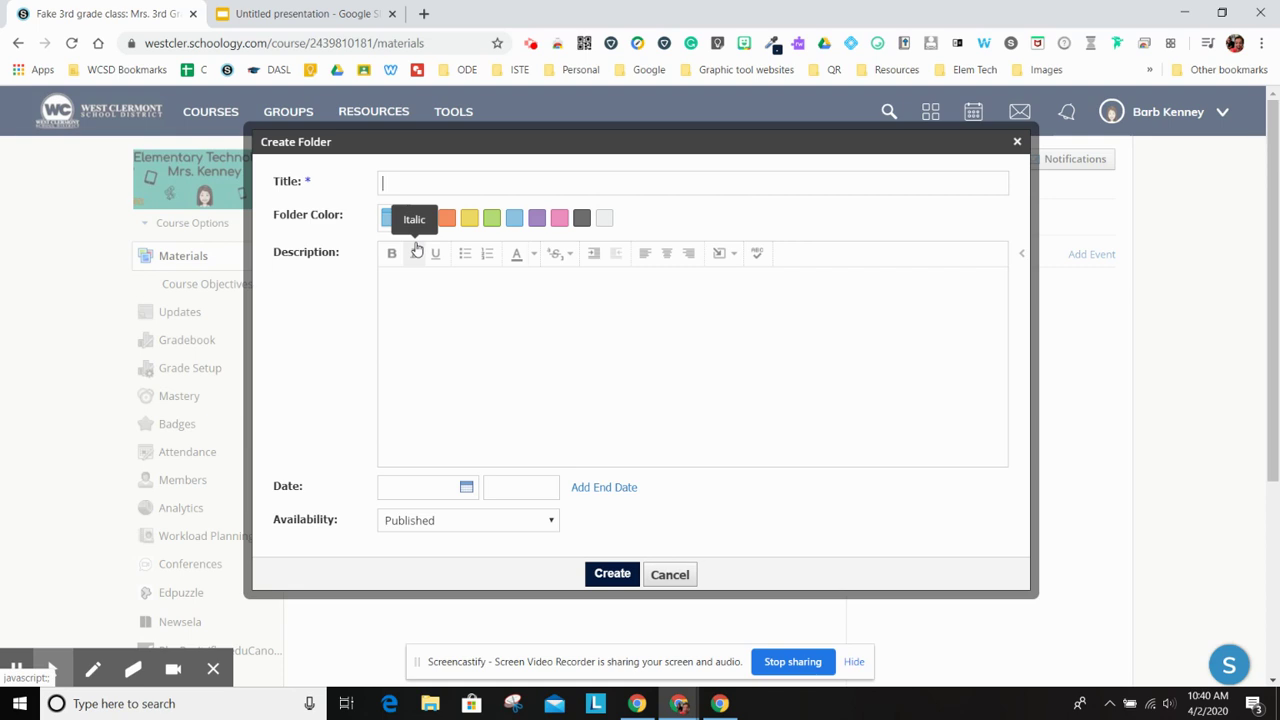
text(Welcome to Week 1)
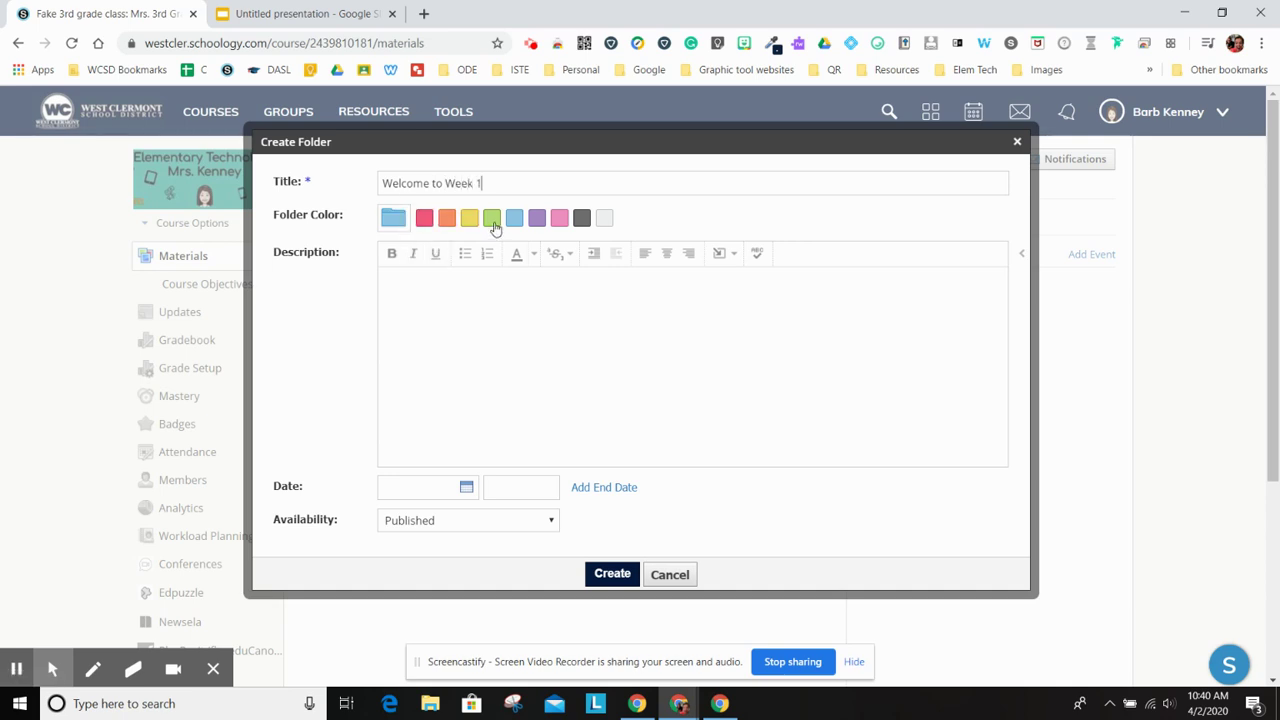
click(491, 218)
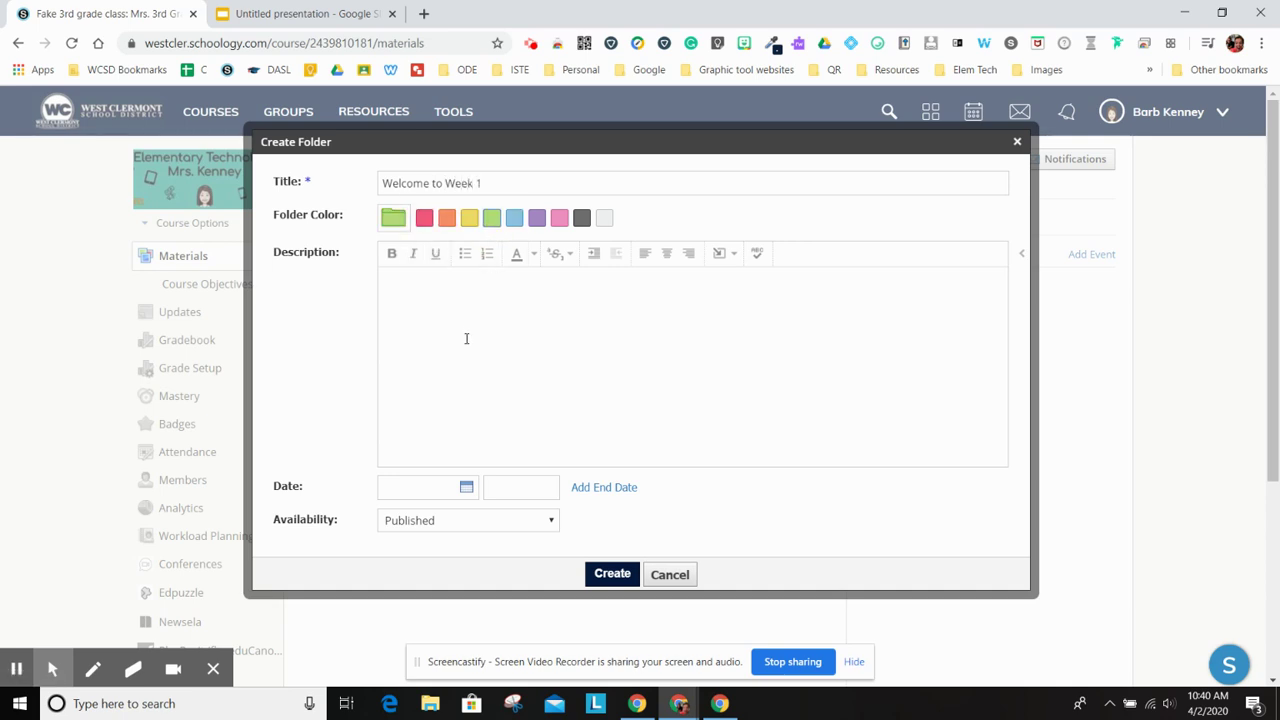
click(613, 575)
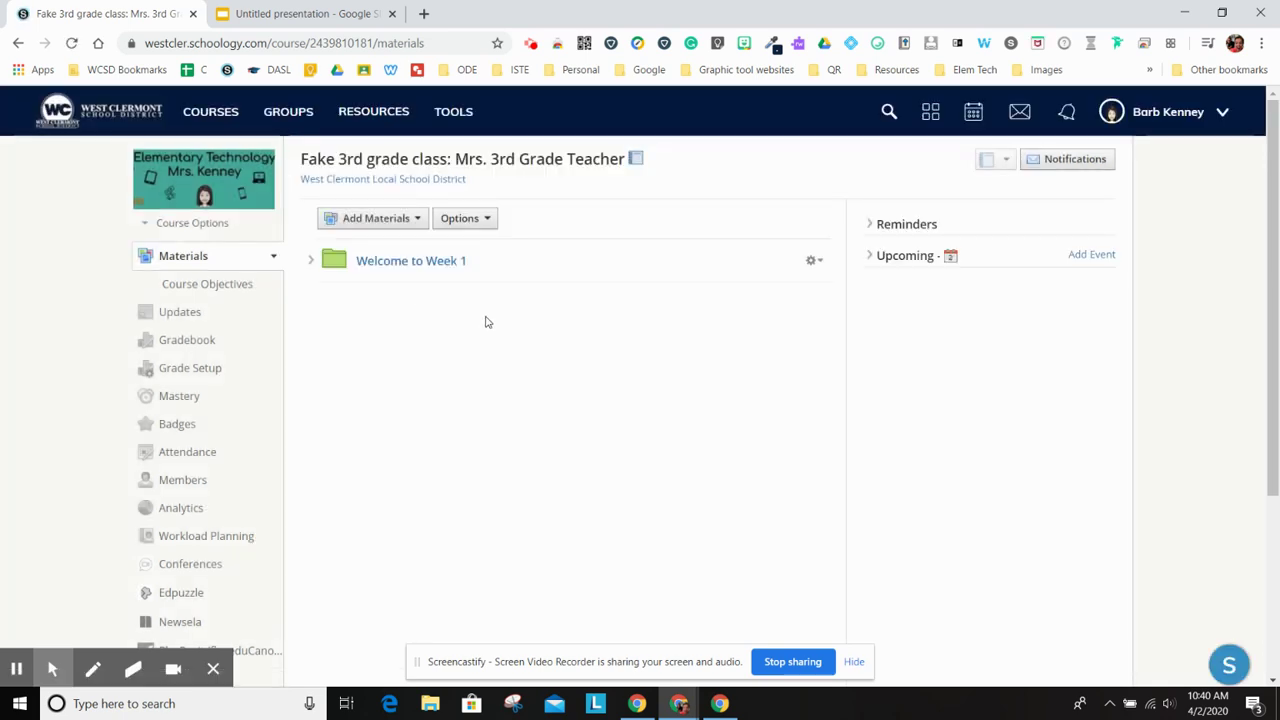
Create a second folder titled 'Mrs. Reading Specialist' coloured purple
click(418, 220)
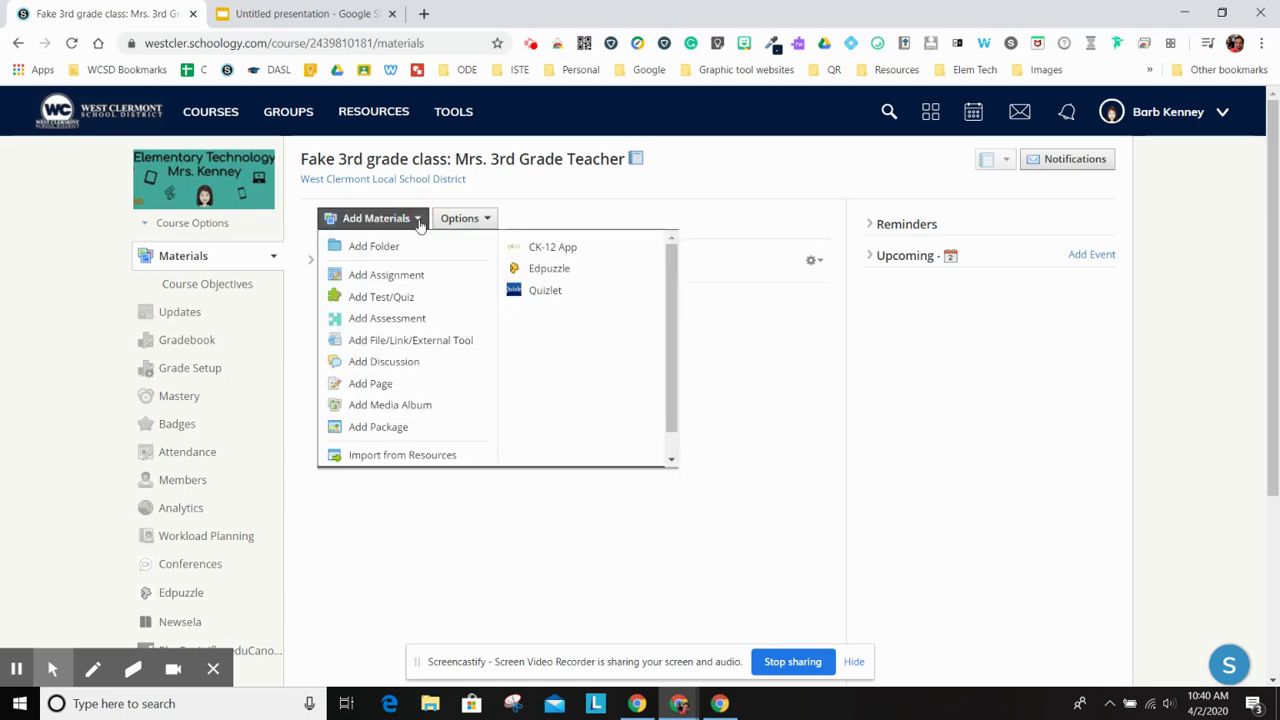
click(406, 247)
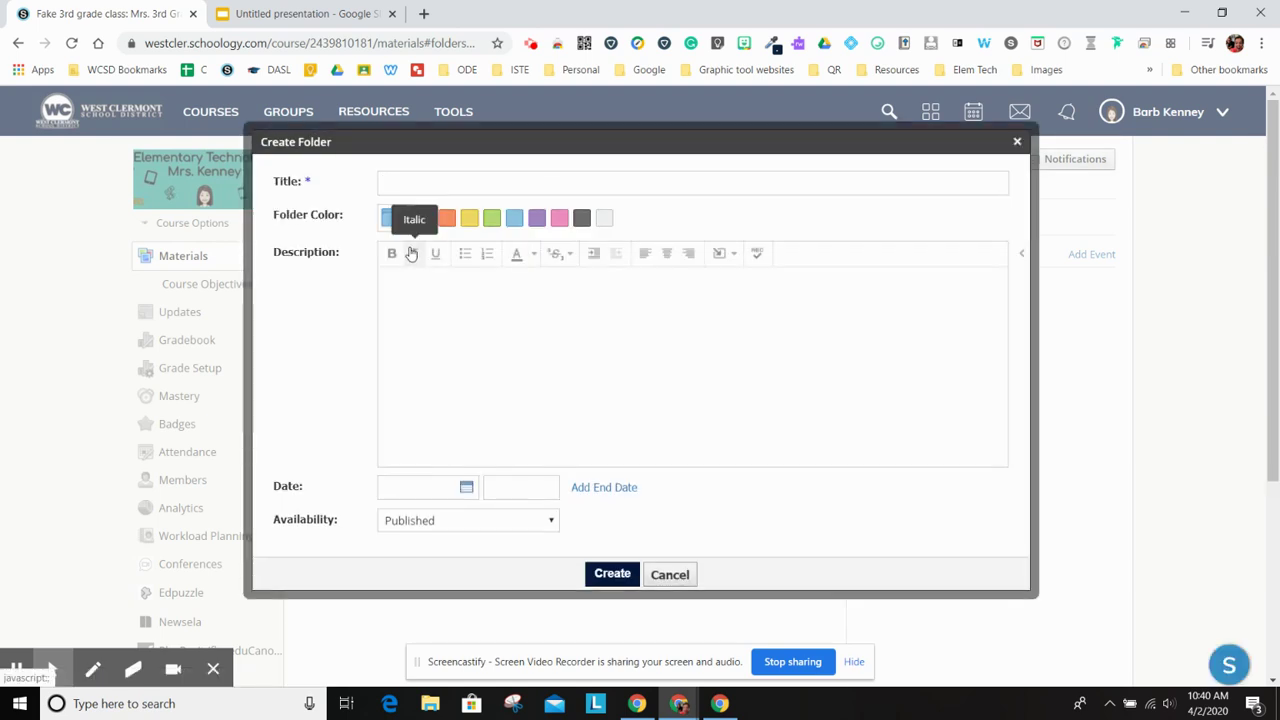
text(Mrs)
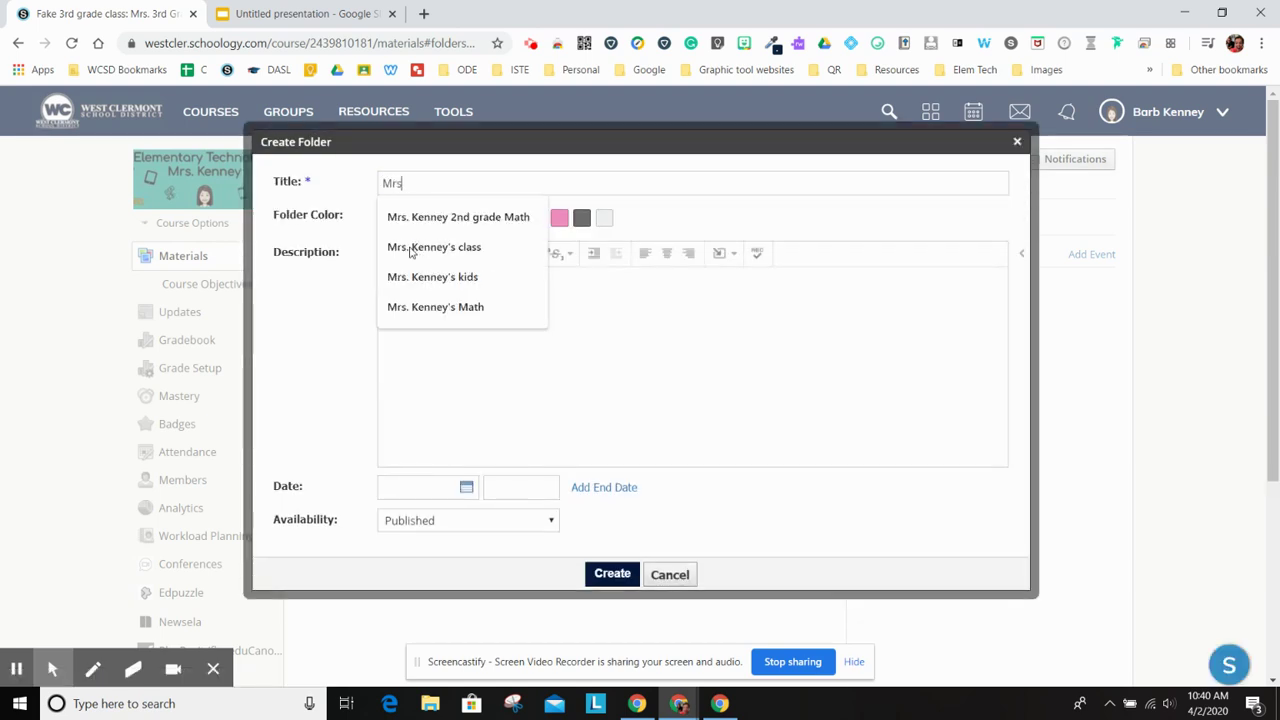
text(. Reading Specialist)
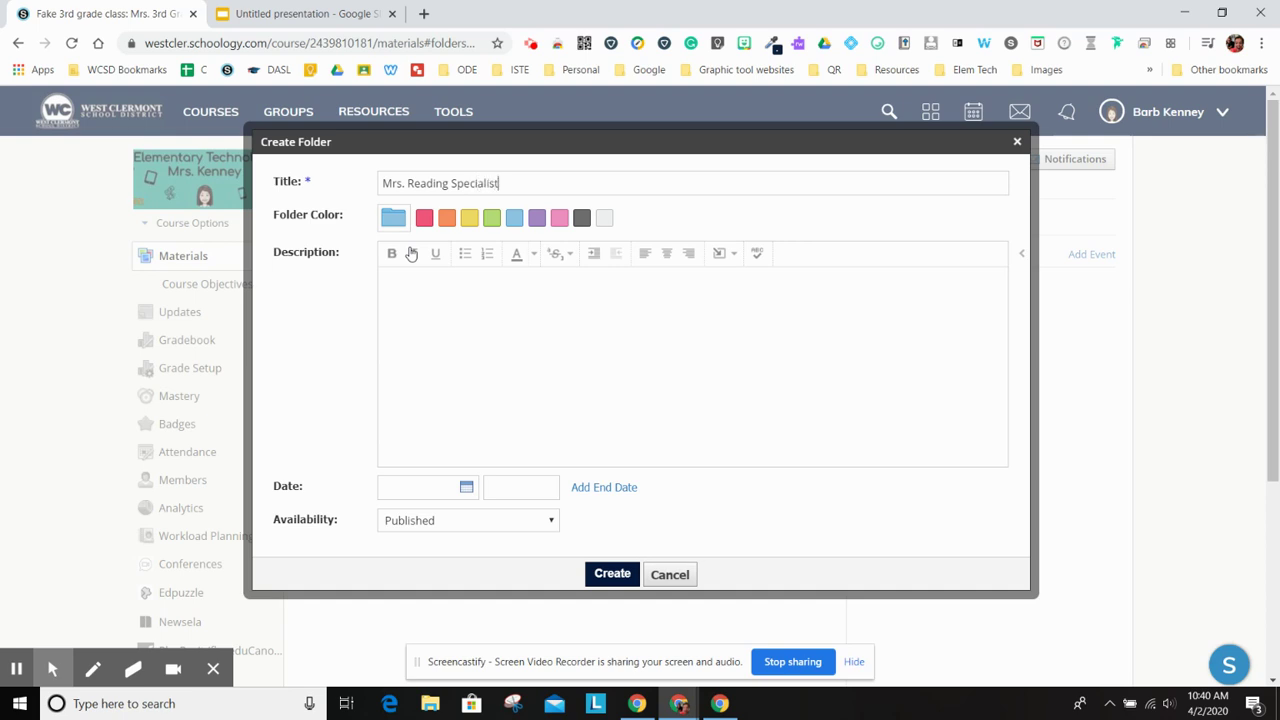
click(531, 322)
click(537, 217)
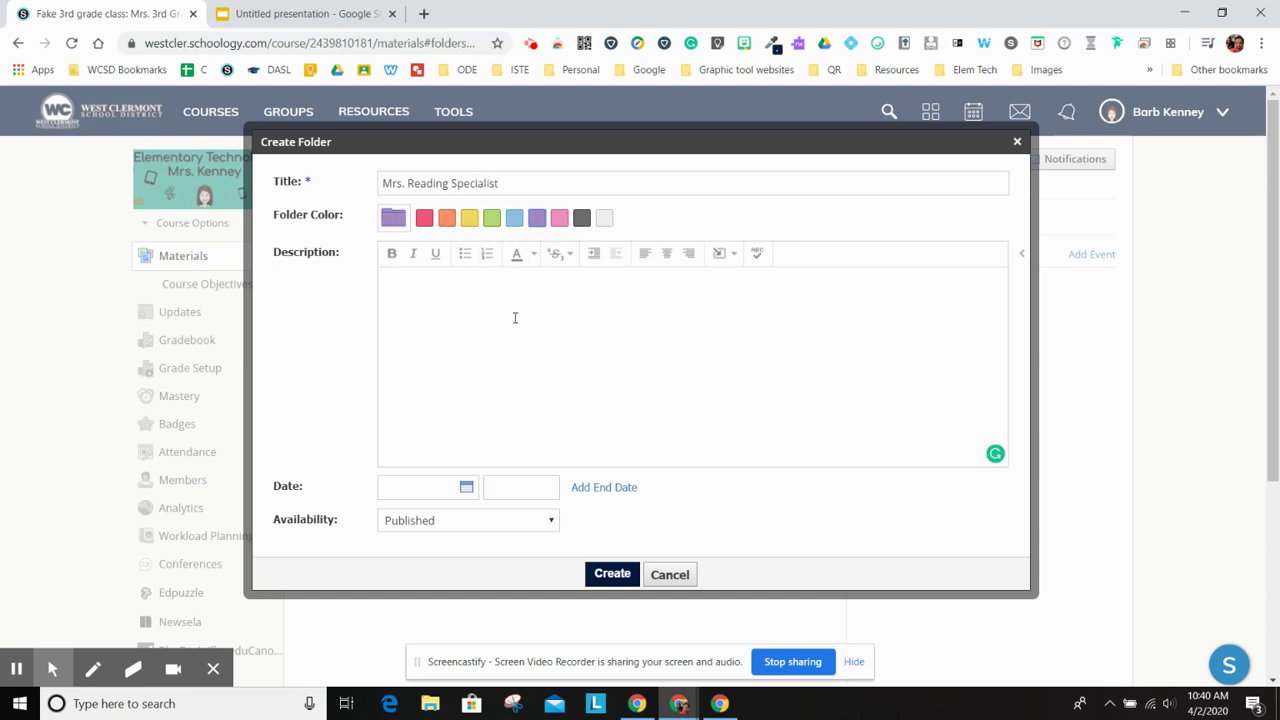
click(612, 574)
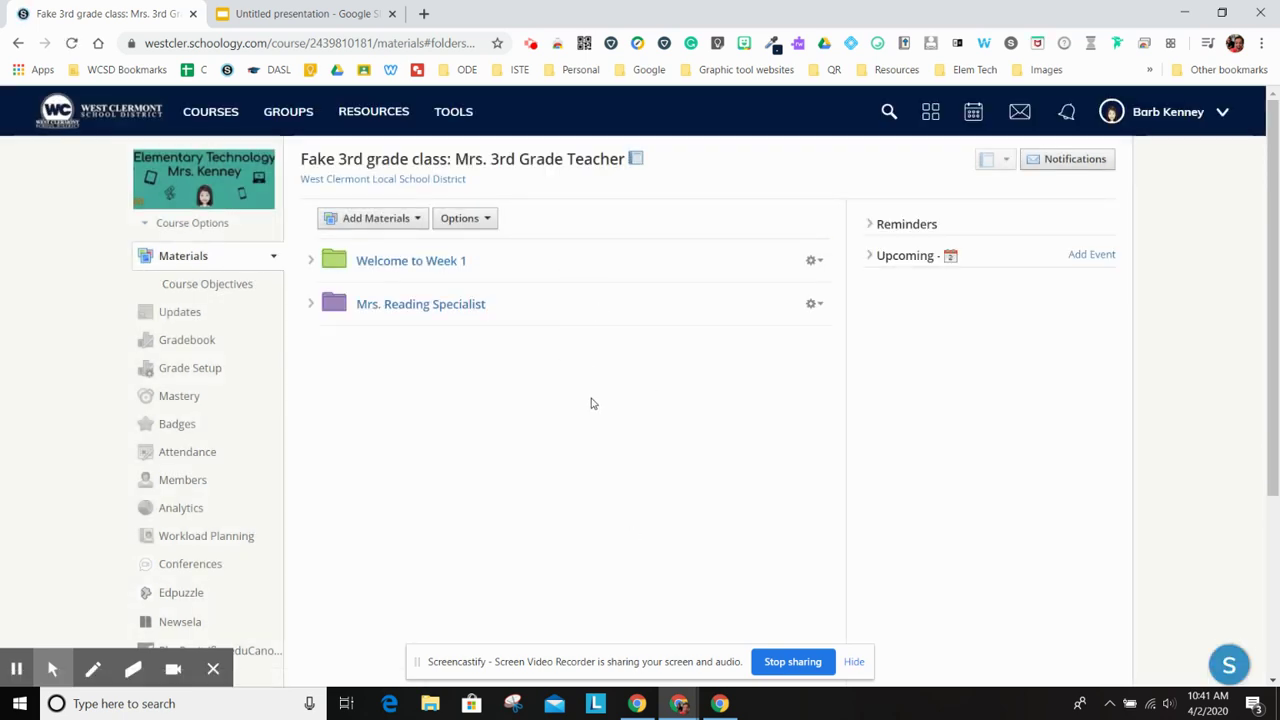
Individually assign the 'Mrs. Reading Specialist' folder to just the Reading Specialist grading group
click(814, 304)
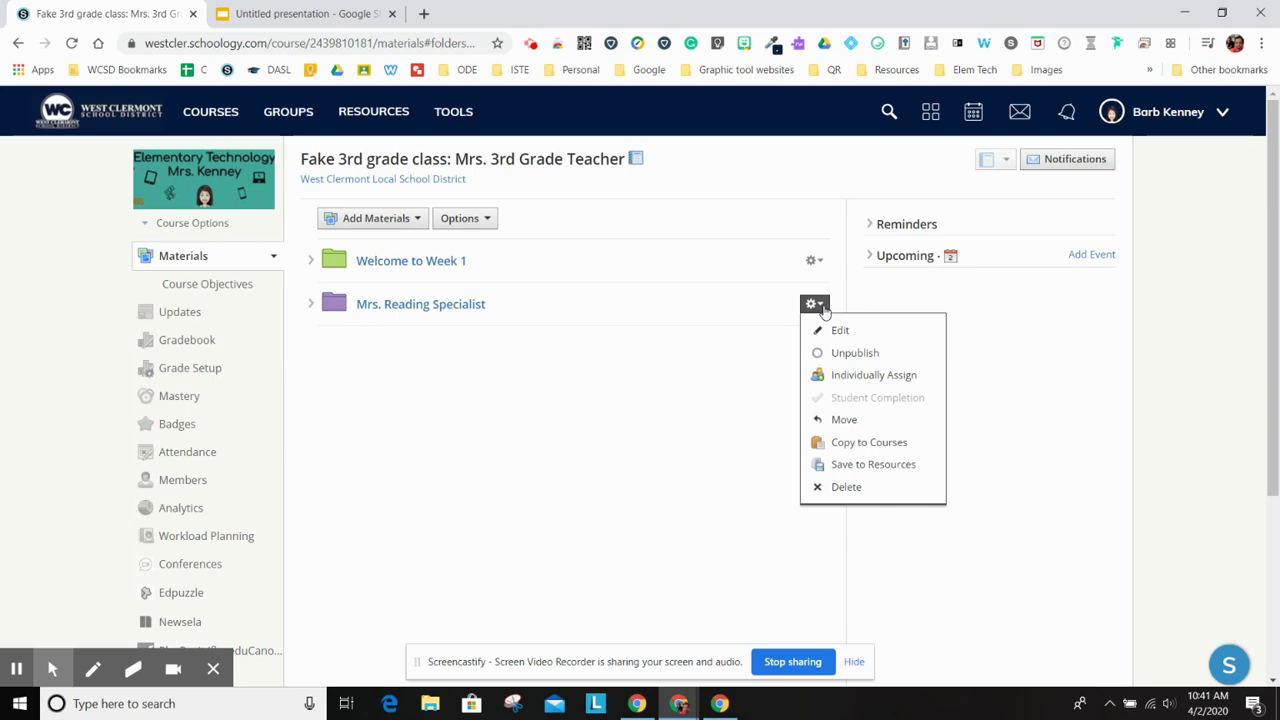
click(860, 375)
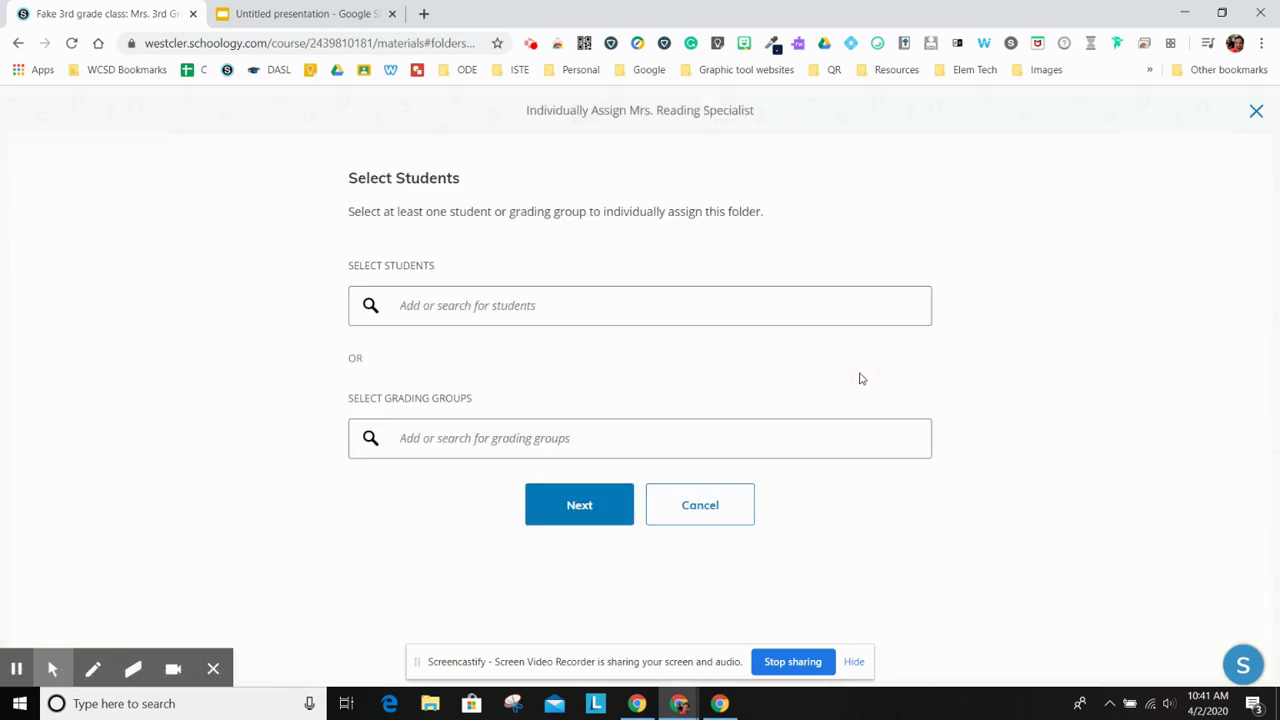
click(528, 433)
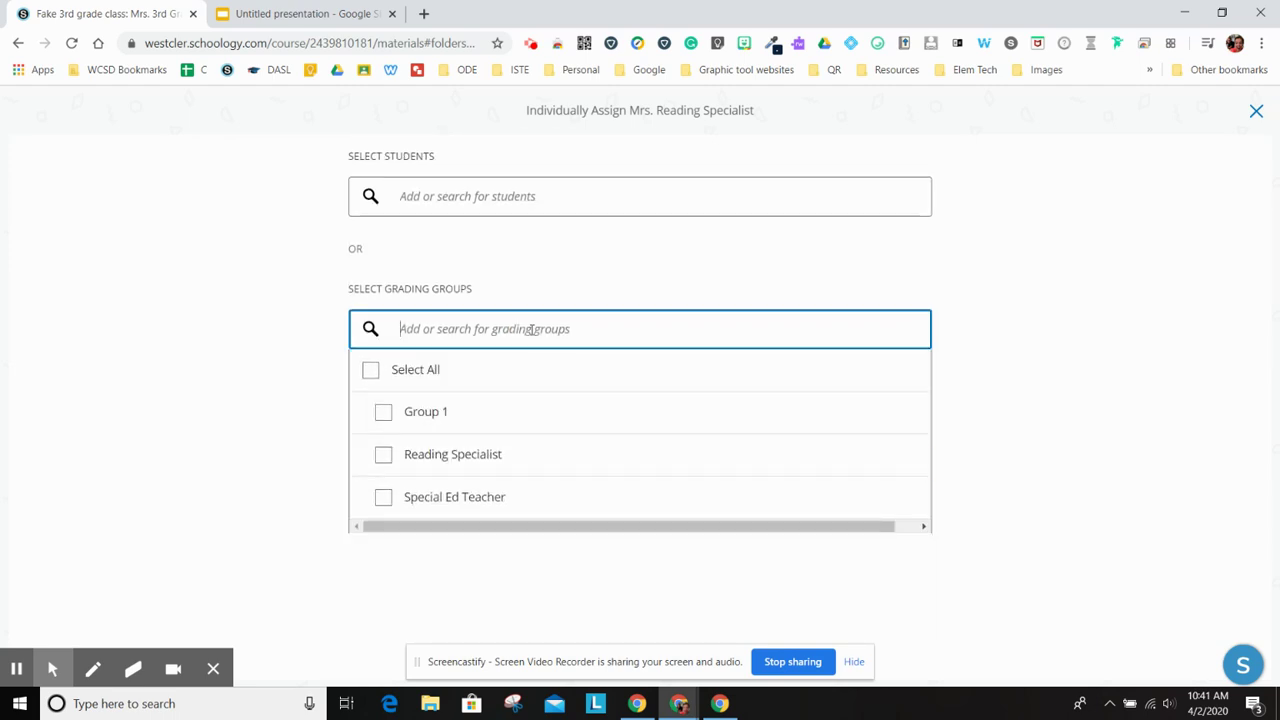
click(385, 457)
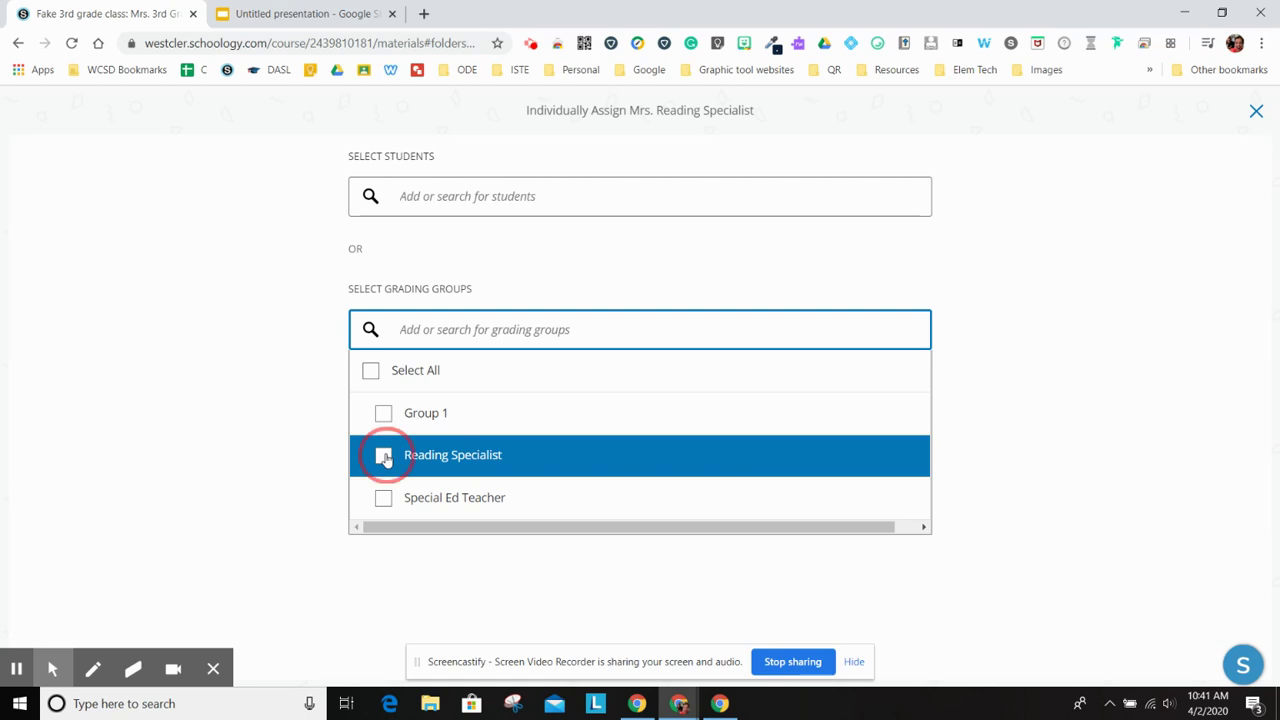
click(1019, 415)
click(620, 502)
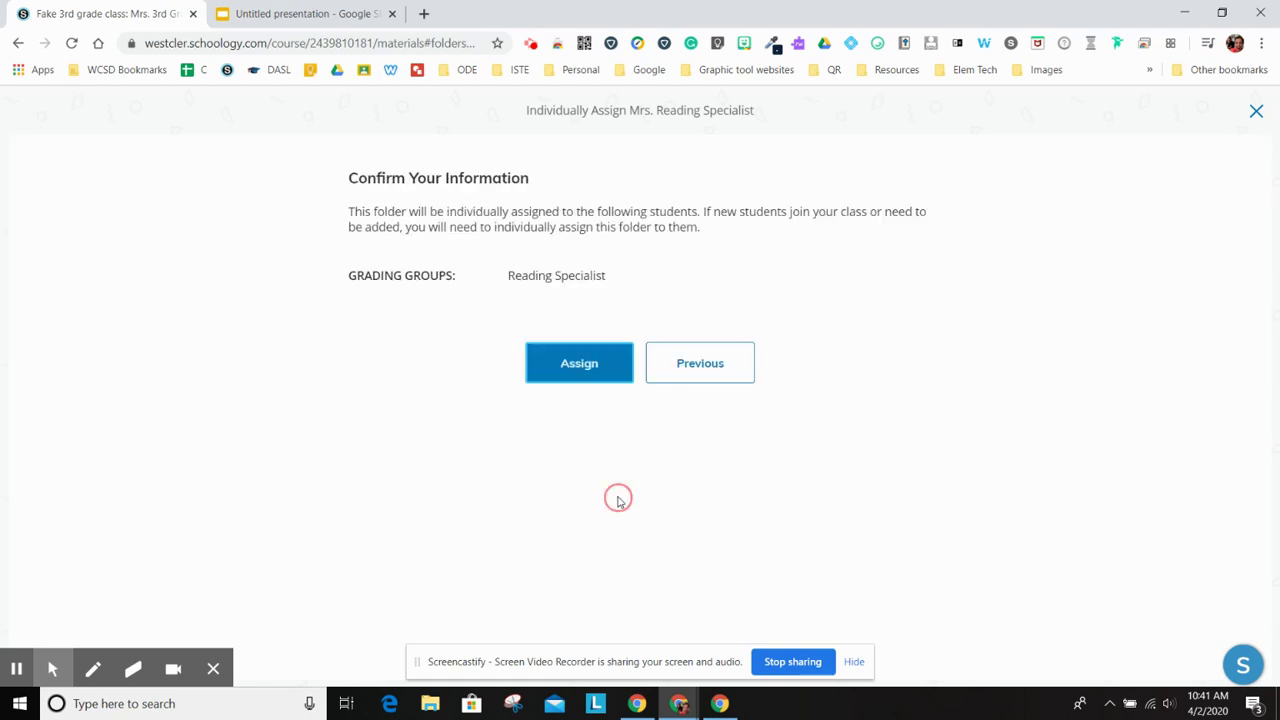
click(602, 376)
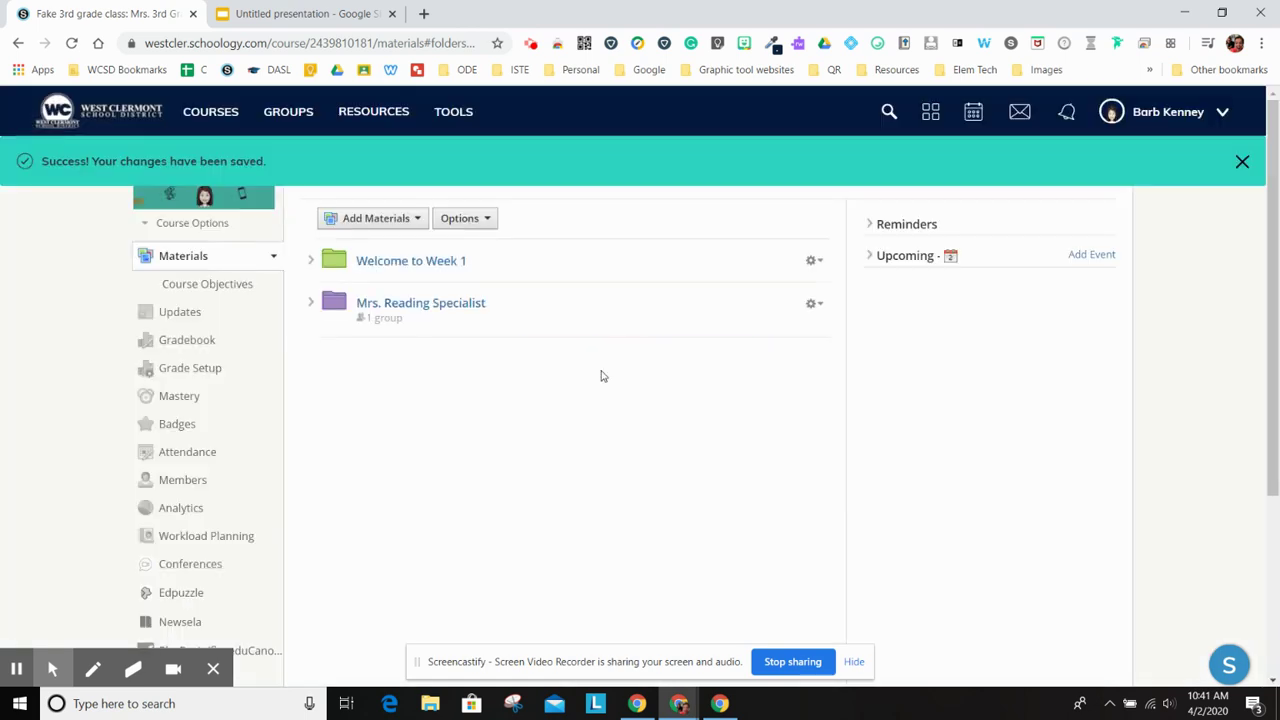
Review the folder's '1 group' assignment without changes, then return to the Members page
click(380, 319)
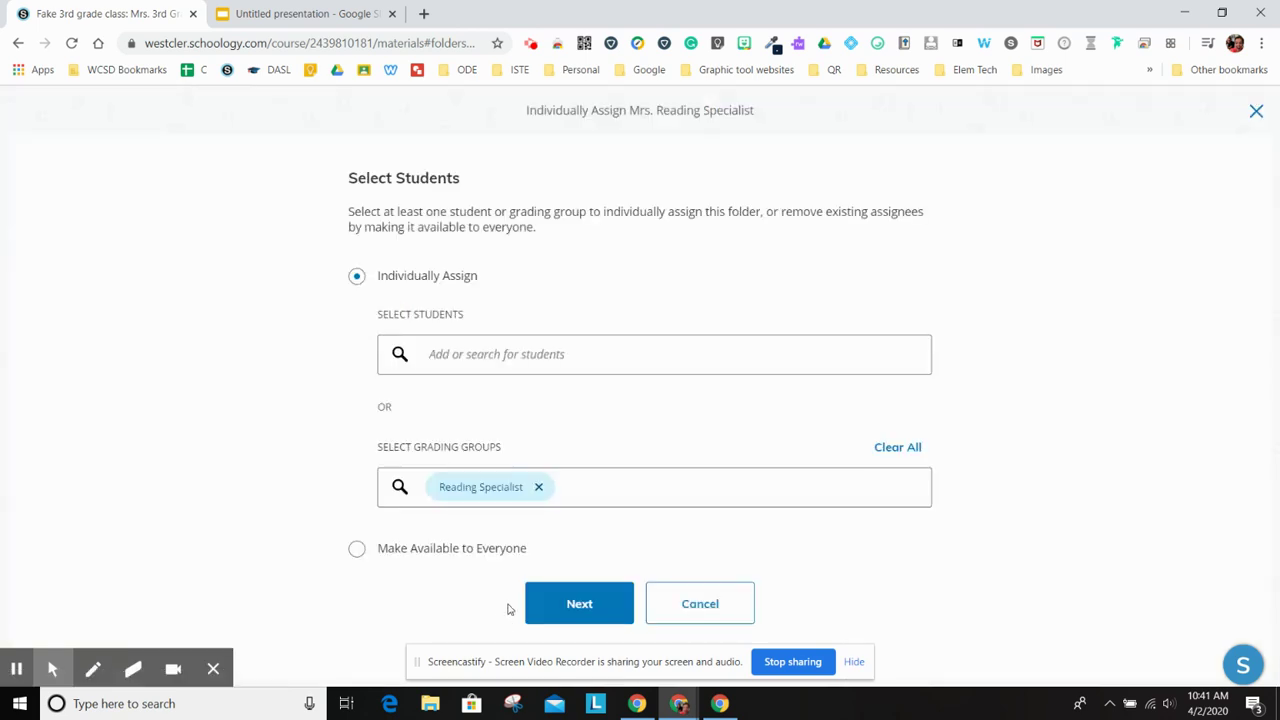
click(711, 608)
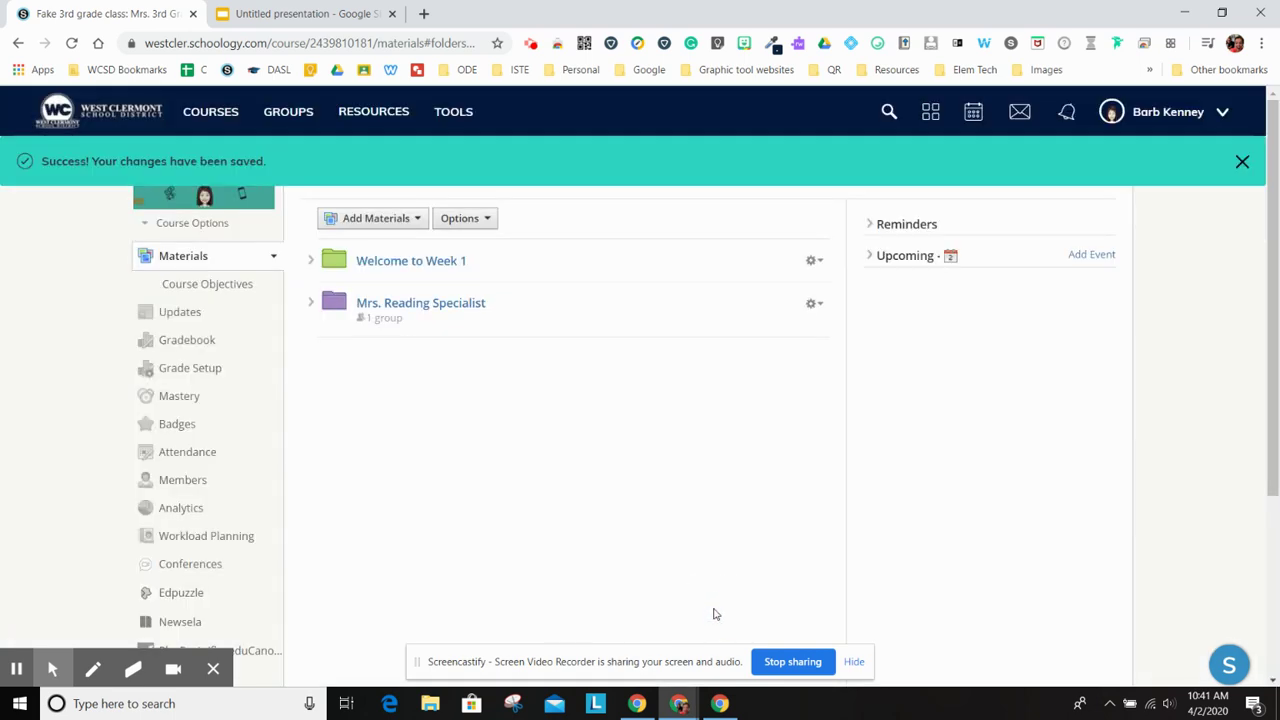
click(189, 483)
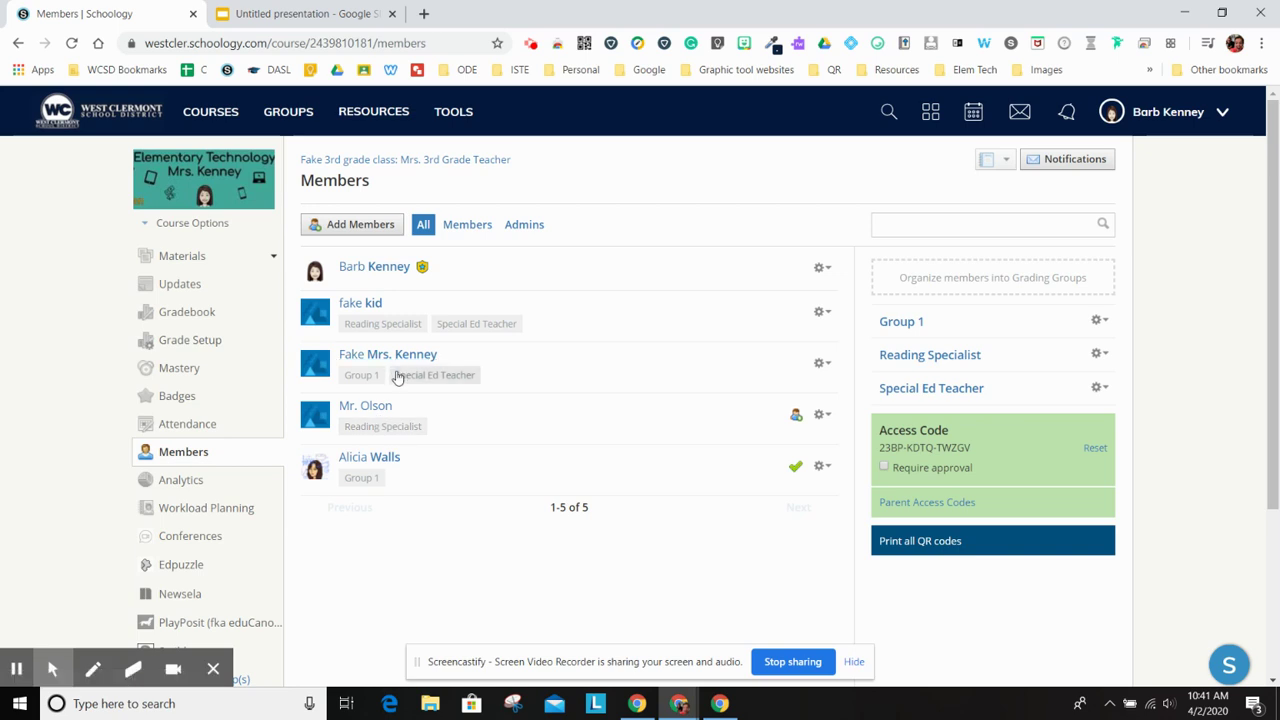
Use View Course As to preview the course as the Reading Specialist group student
click(224, 225)
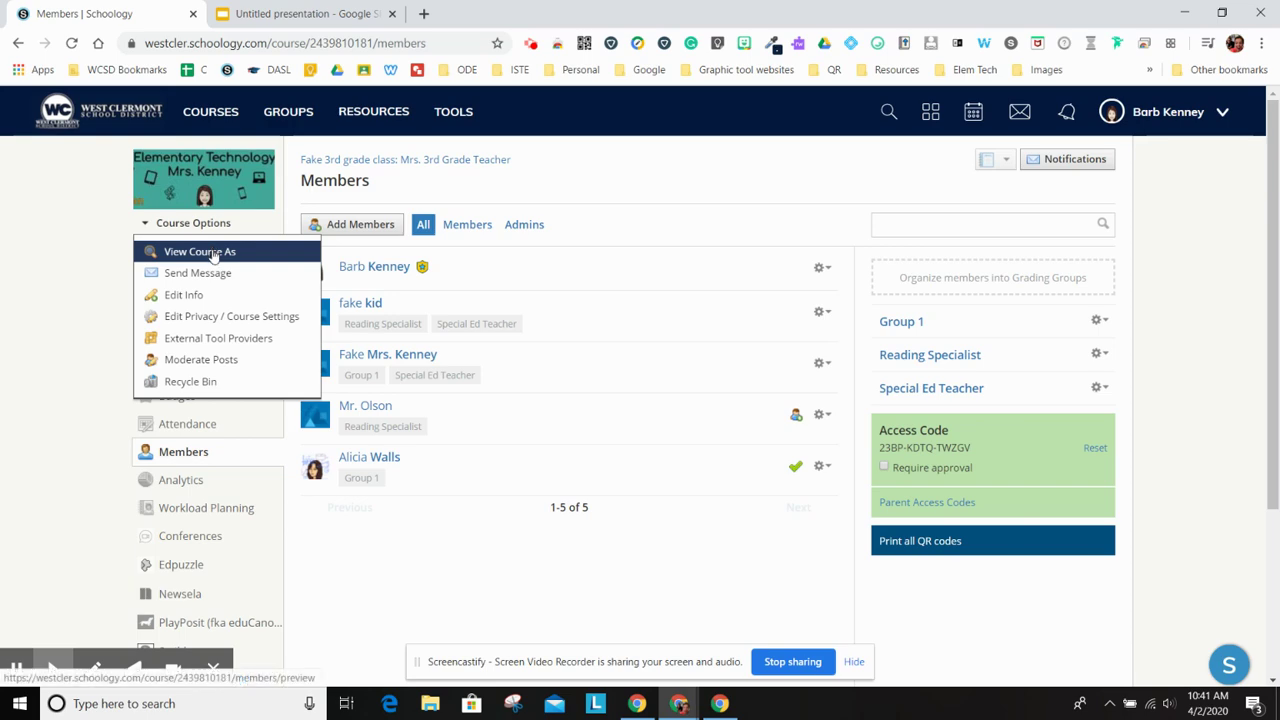
click(213, 254)
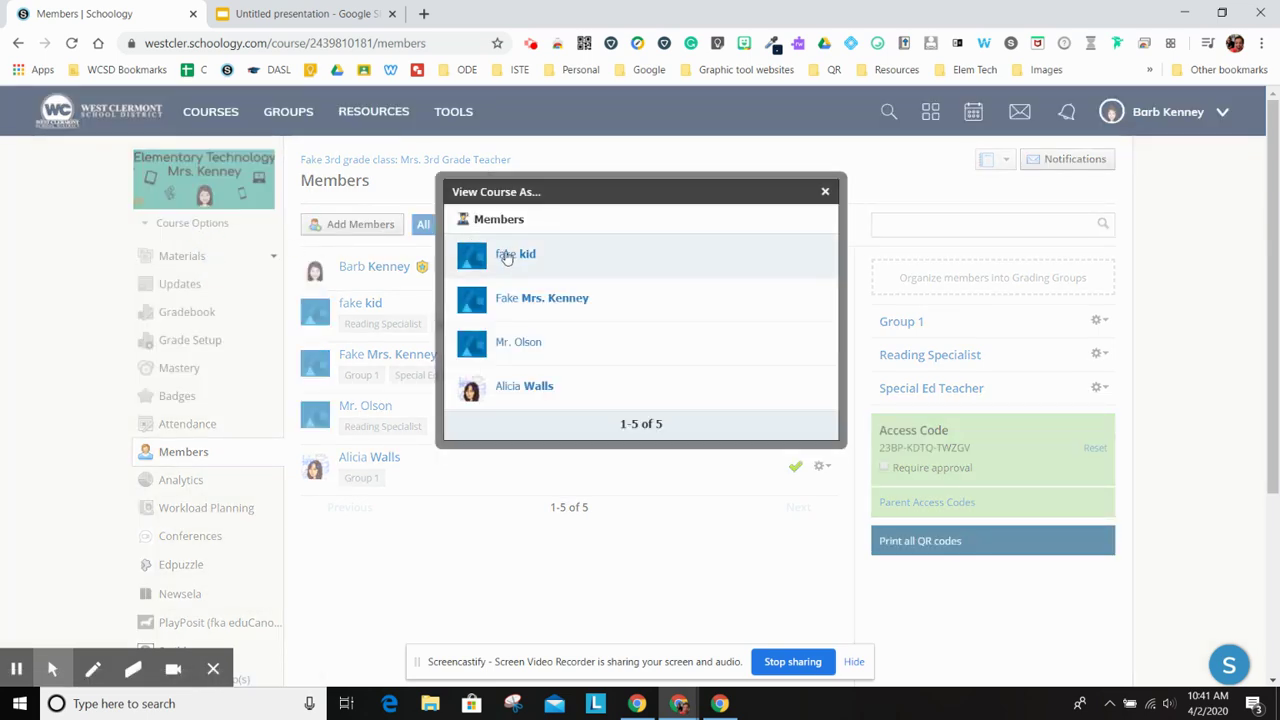
click(507, 257)
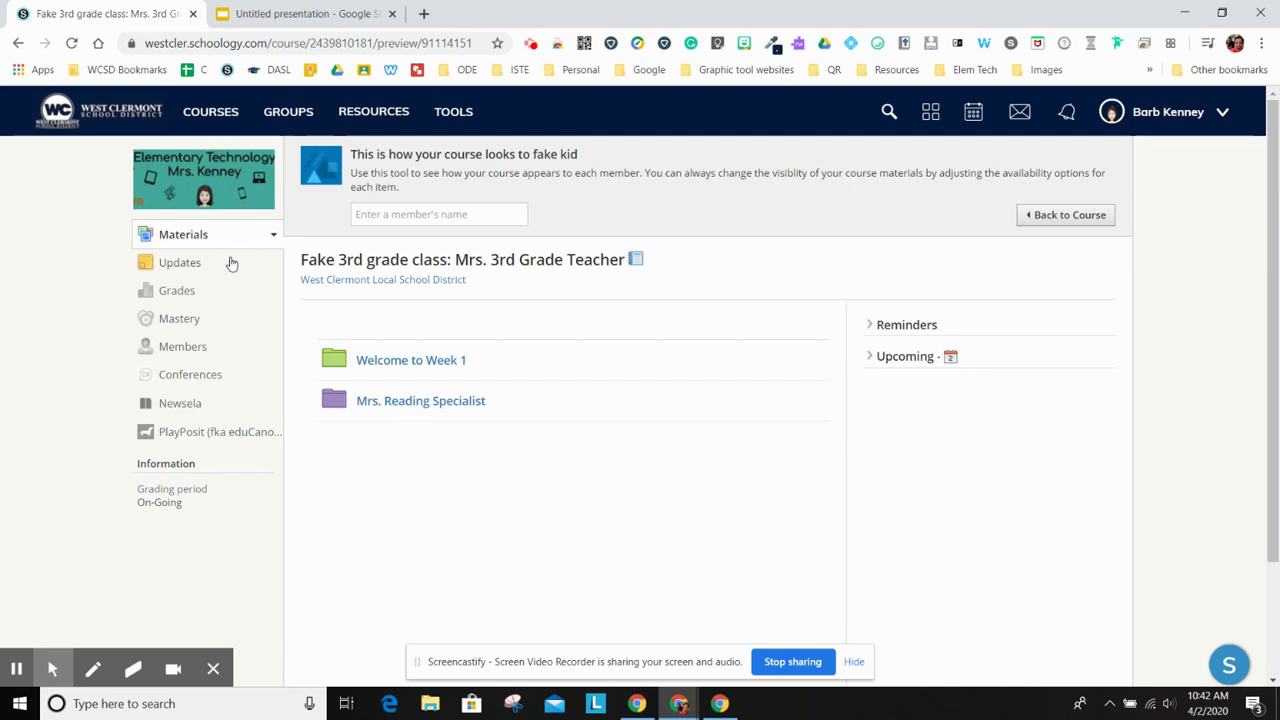
Preview the course as a non-Reading Specialist member, then go back to the teacher's Materials
click(1064, 215)
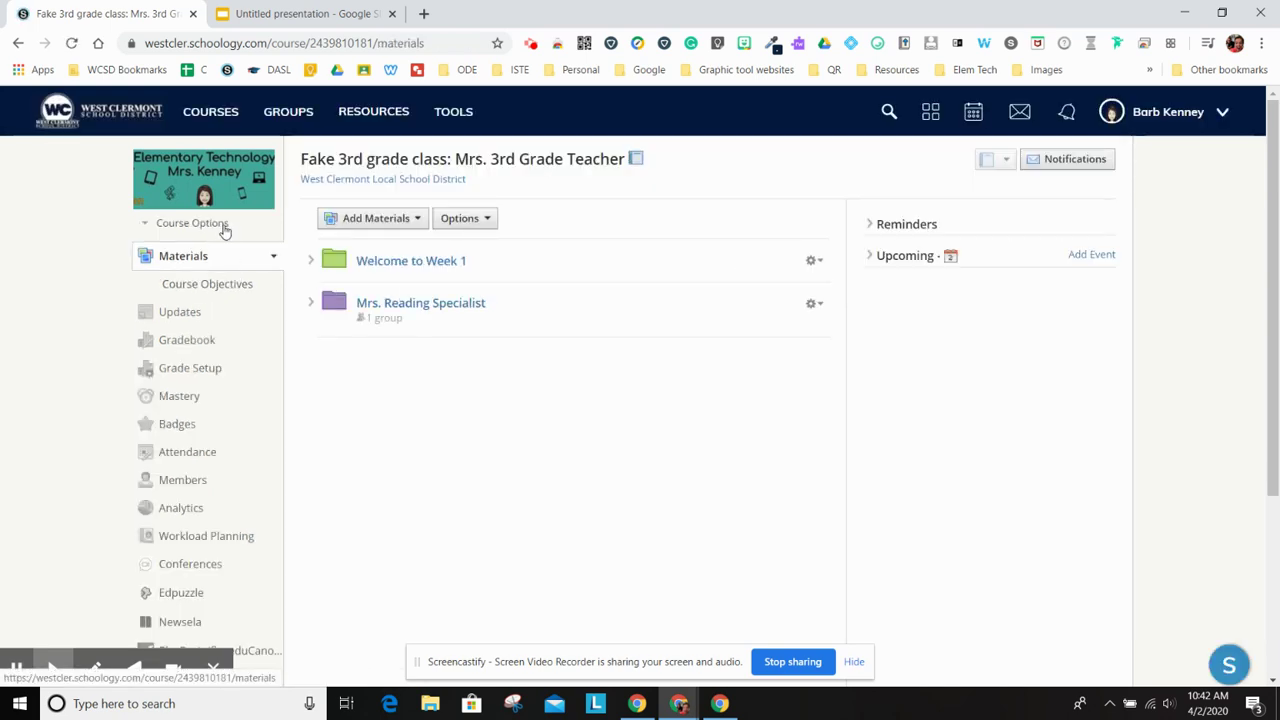
click(224, 226)
click(206, 251)
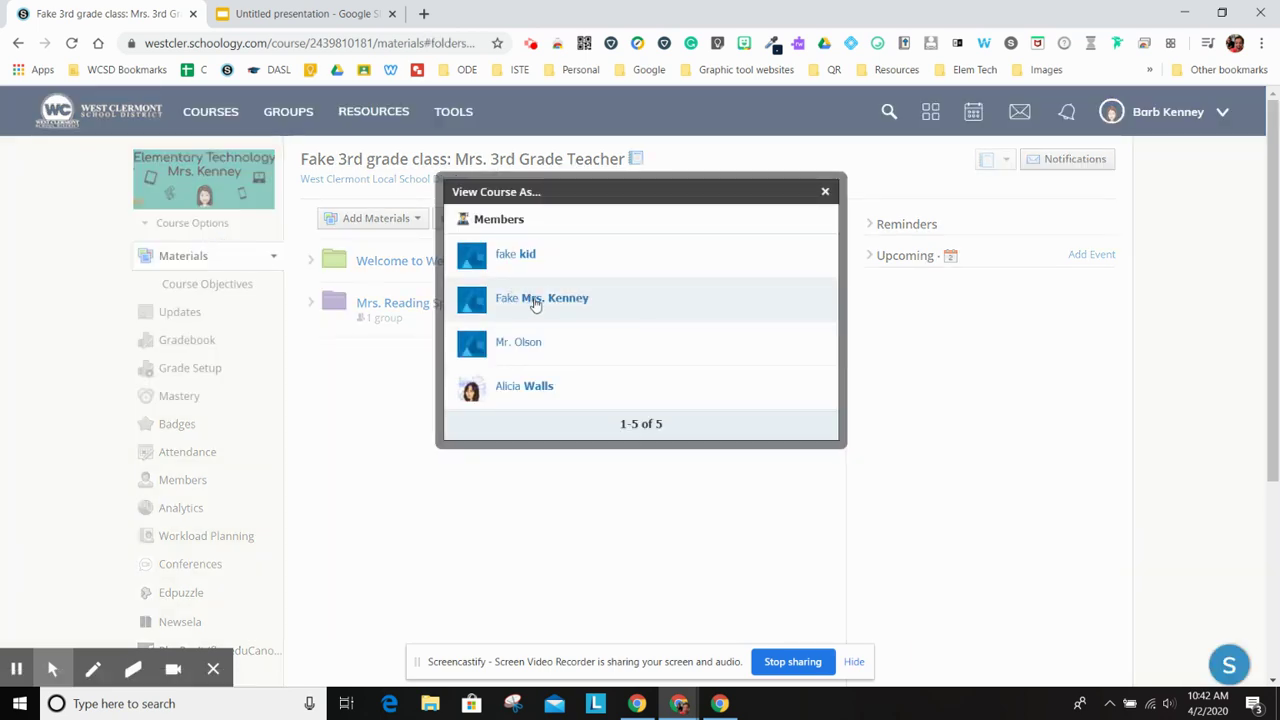
click(527, 298)
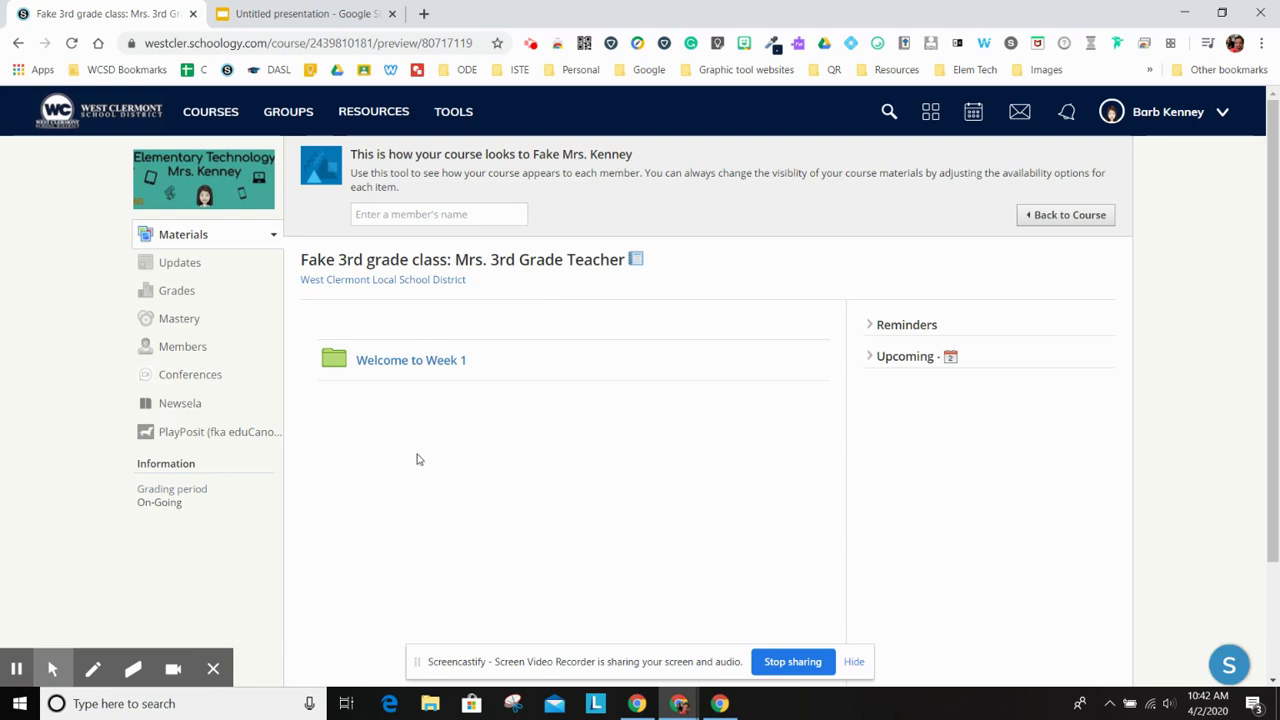
click(1047, 216)
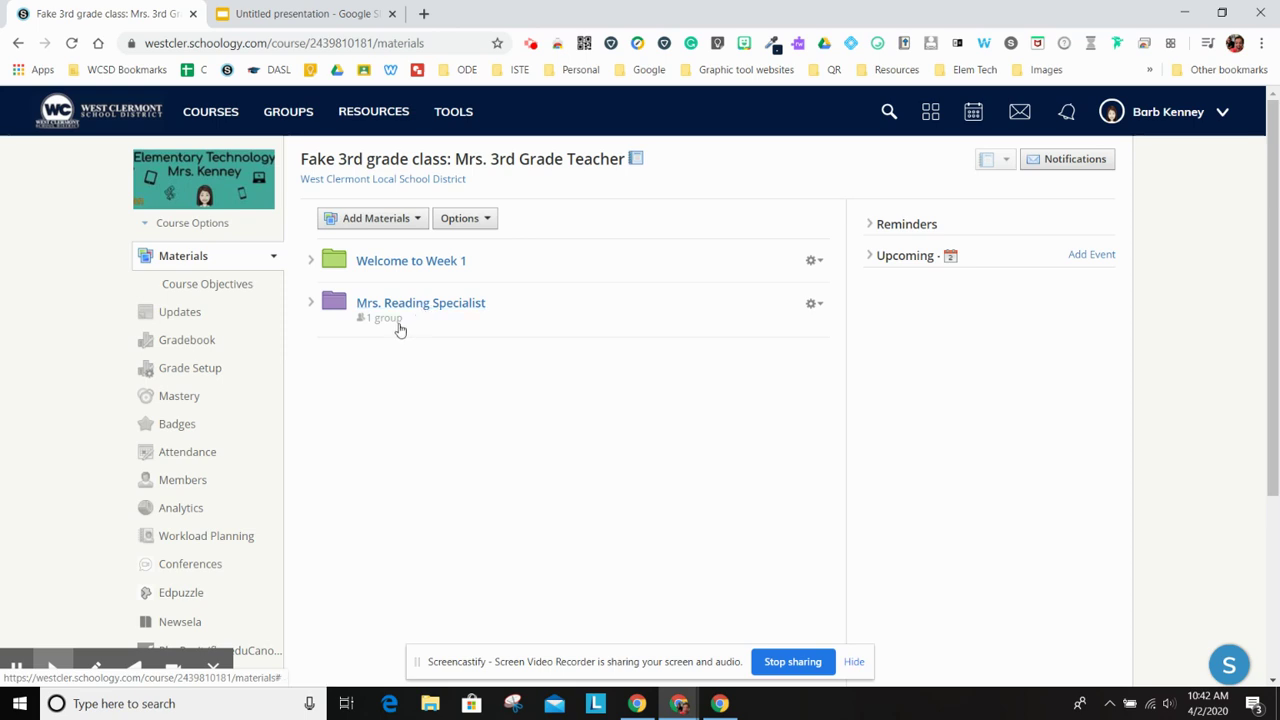
Edit Group 1 from the Members page, adding one member and removing another
click(200, 481)
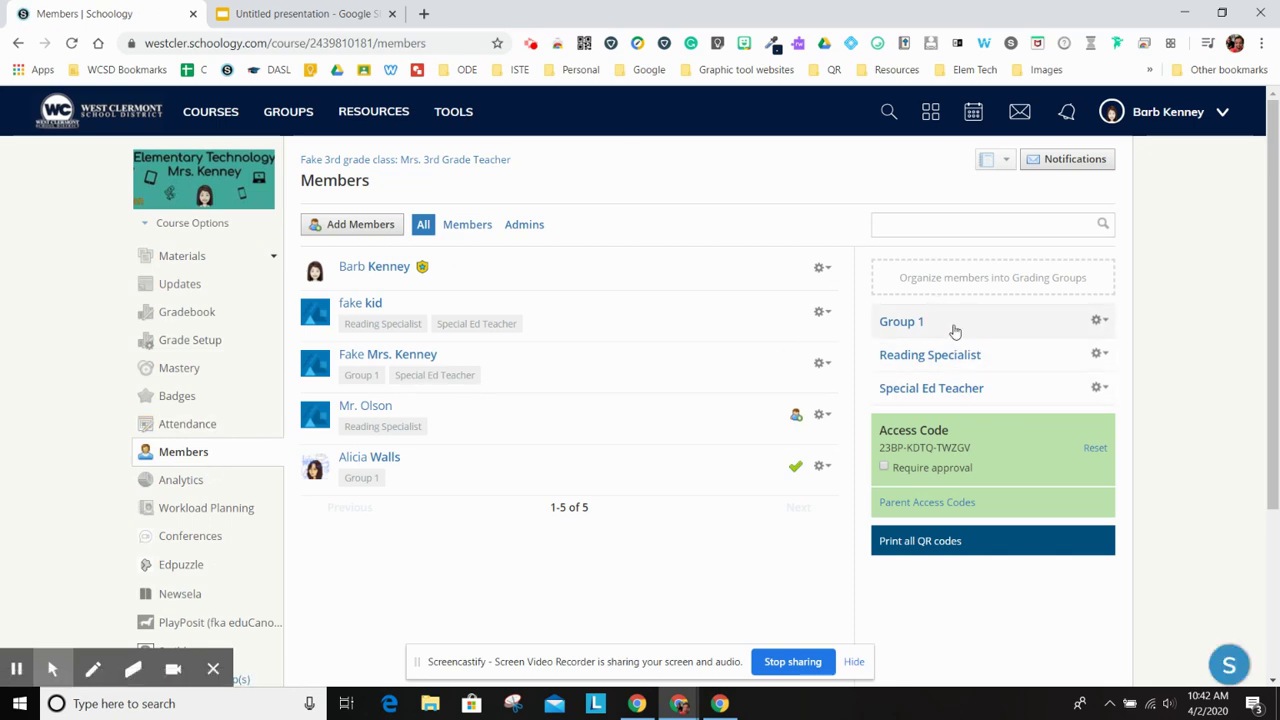
click(1108, 323)
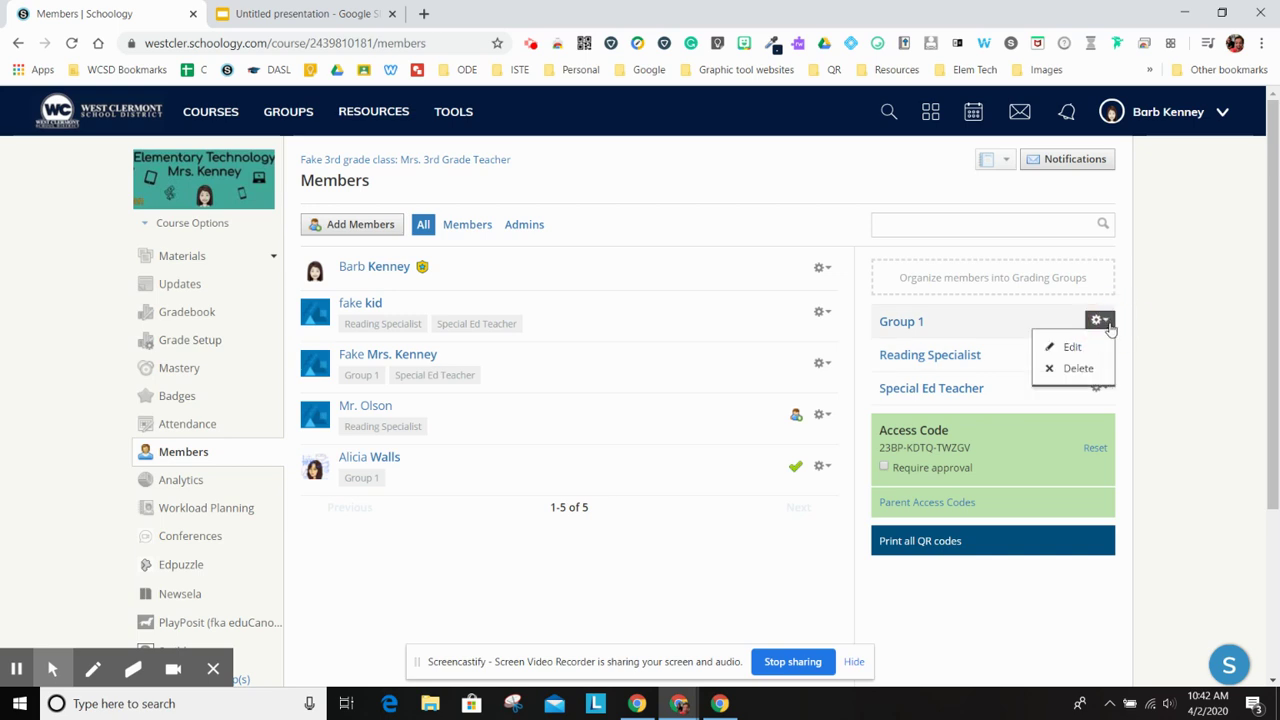
click(1084, 347)
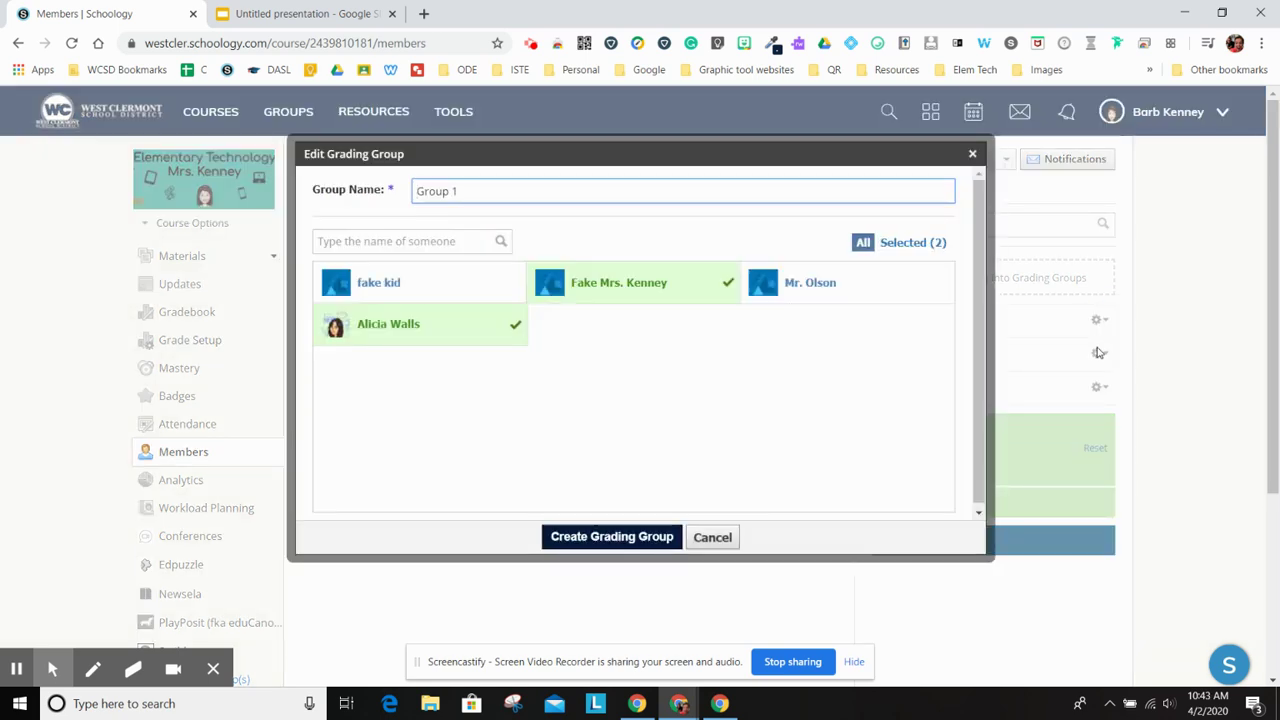
click(812, 290)
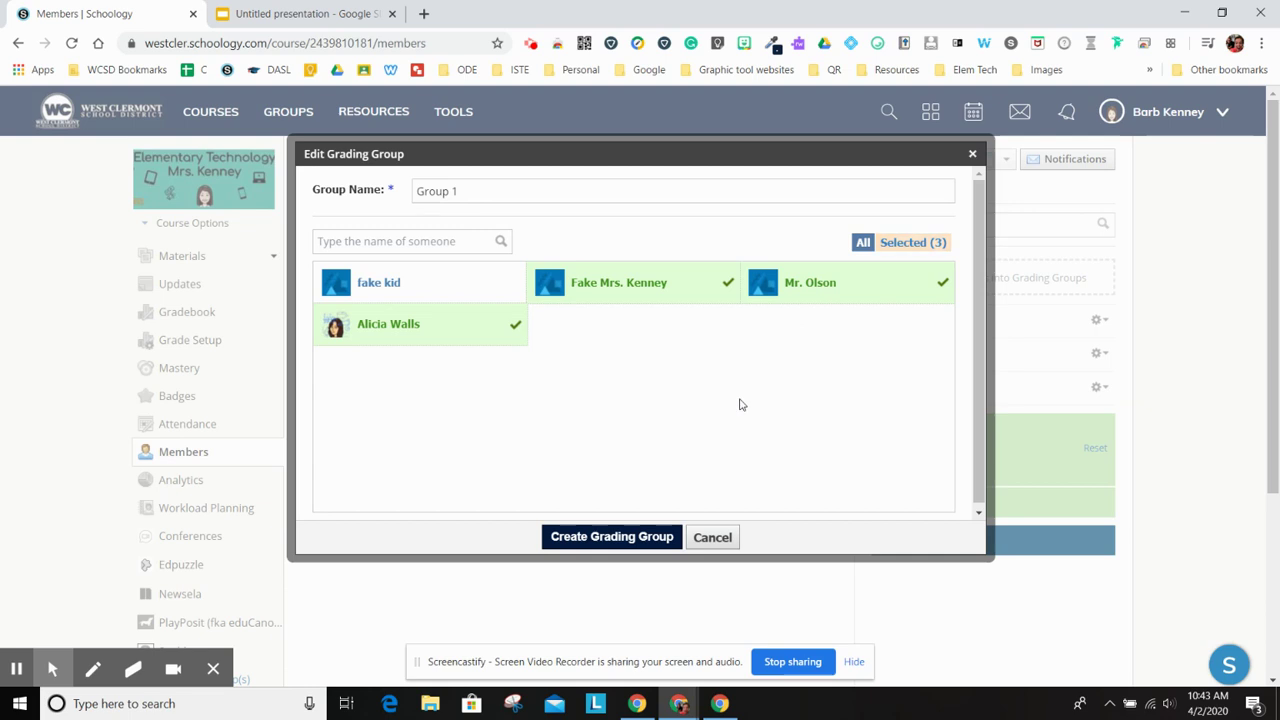
click(731, 284)
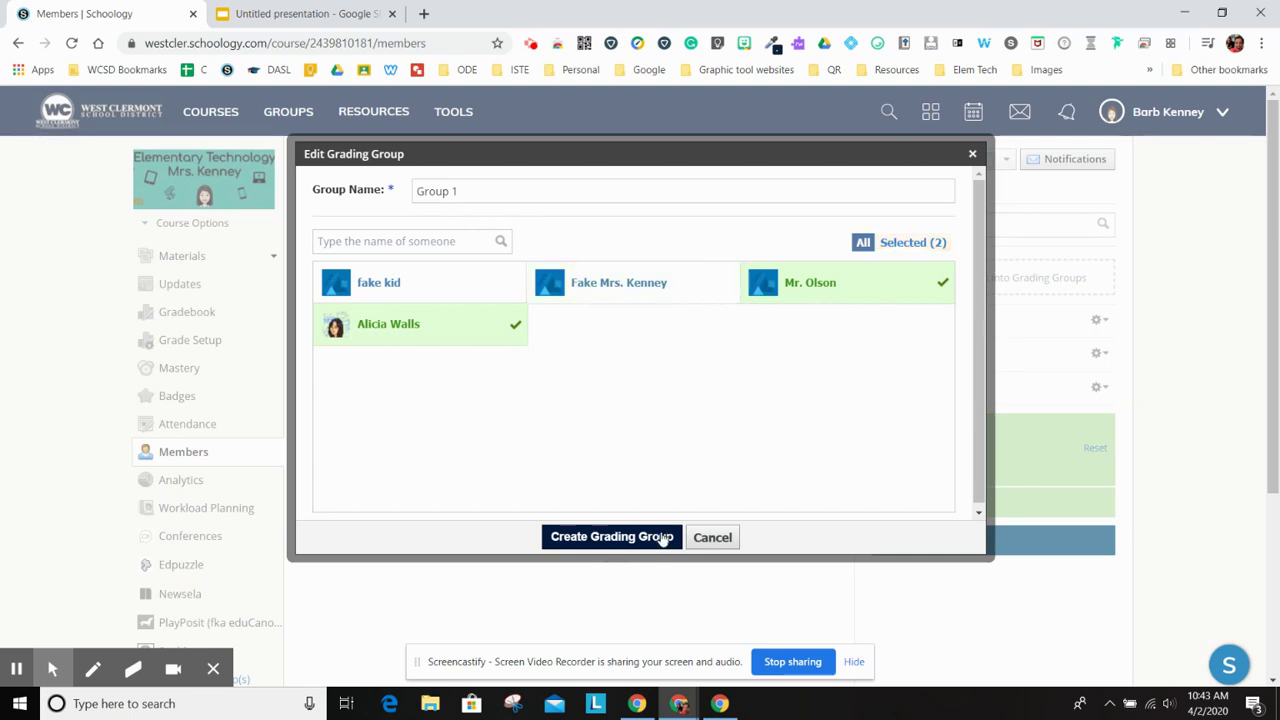